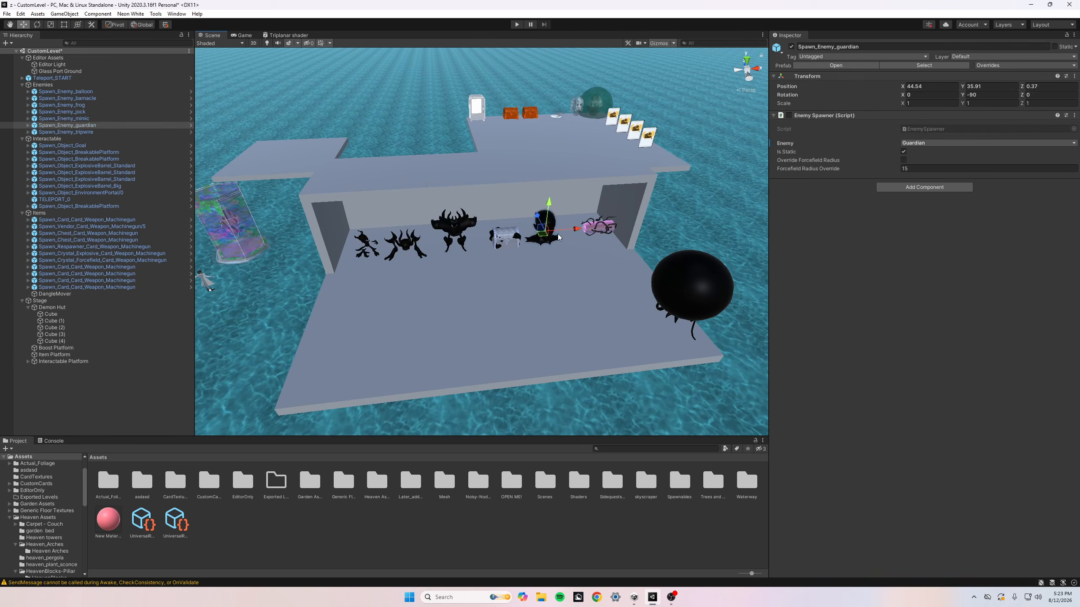
Step: Look over the row of enemy spawners and the level goal object in the scene
left_click(467, 251)
right_click_drag(467, 251, 542, 234)
left_click(600, 168)
key("w")
left_click(550, 291)
right_click_drag(550, 291, 817, 254)
key("w")
mouse_move(510, 254)
right_mouse_down()
mouse_move(491, 325)
mouse_move(552, 170)
mouse_move(537, 284)
mouse_move(529, 259)
right_mouse_up()
key("s")
Step: Examine the Default Card and Holder Type options of the vending machine's card spawner
left_click(466, 236)
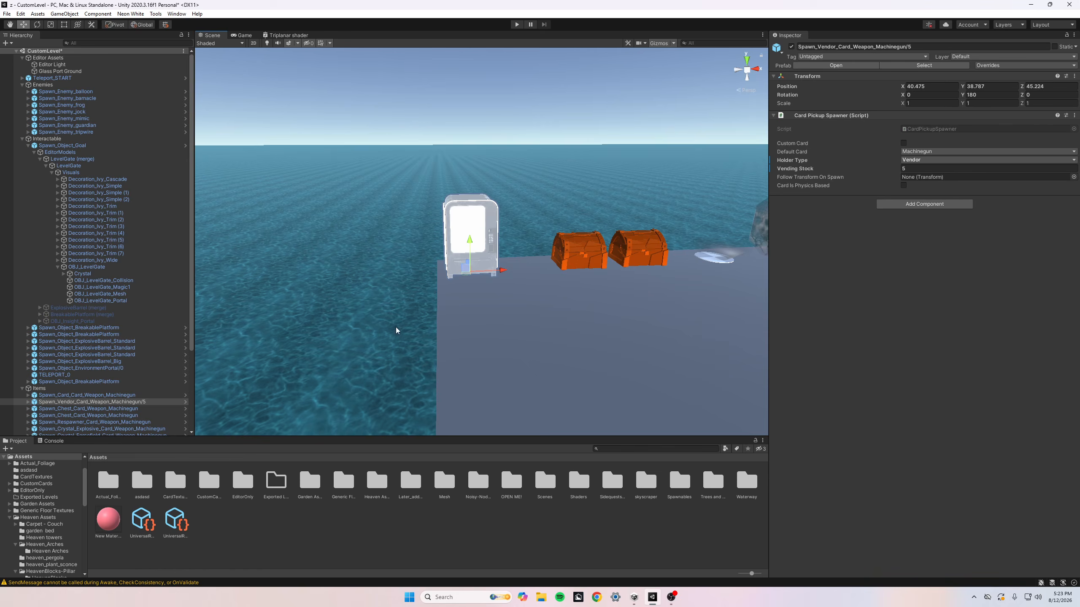
left_click(28, 402)
left_click(28, 403)
left_click(911, 159)
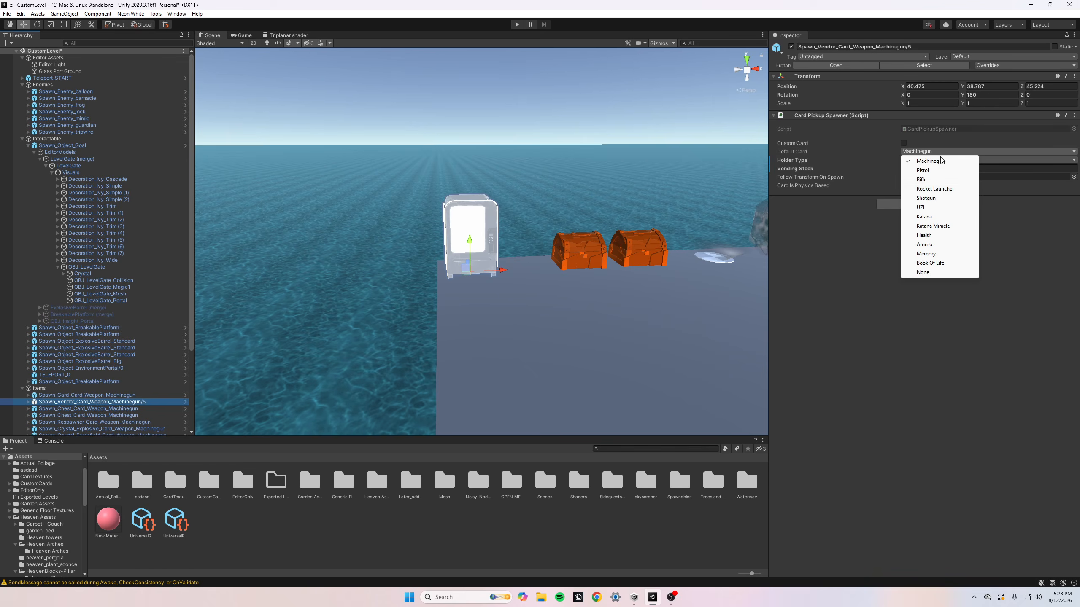
left_click(880, 251)
left_click(911, 161)
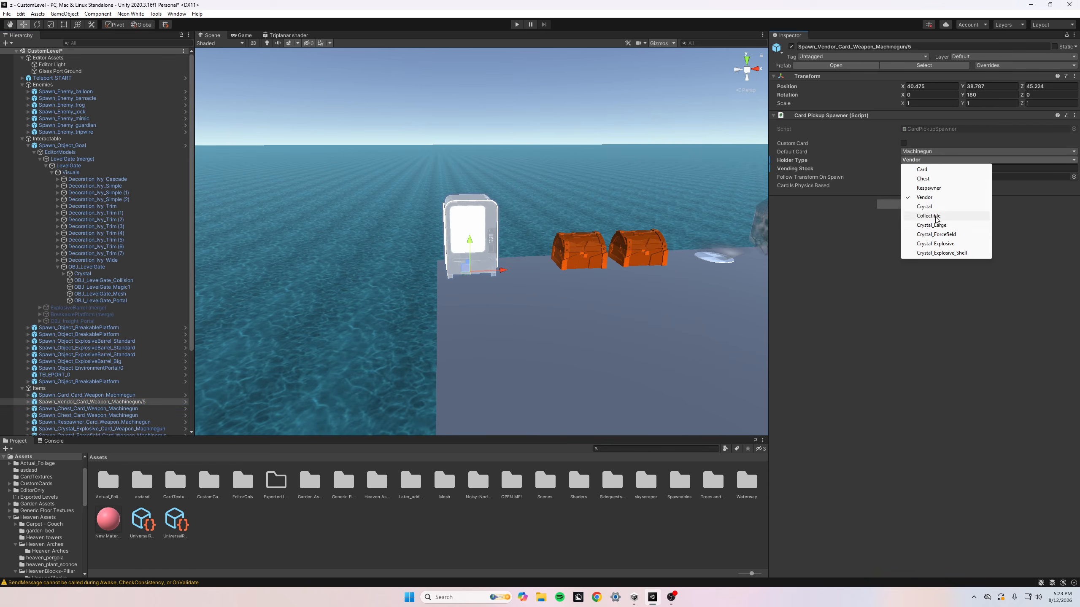
Step: Compare the spawner settings of the orange chest and the vending machine
right_click_drag(619, 262, 543, 264)
left_click(536, 250)
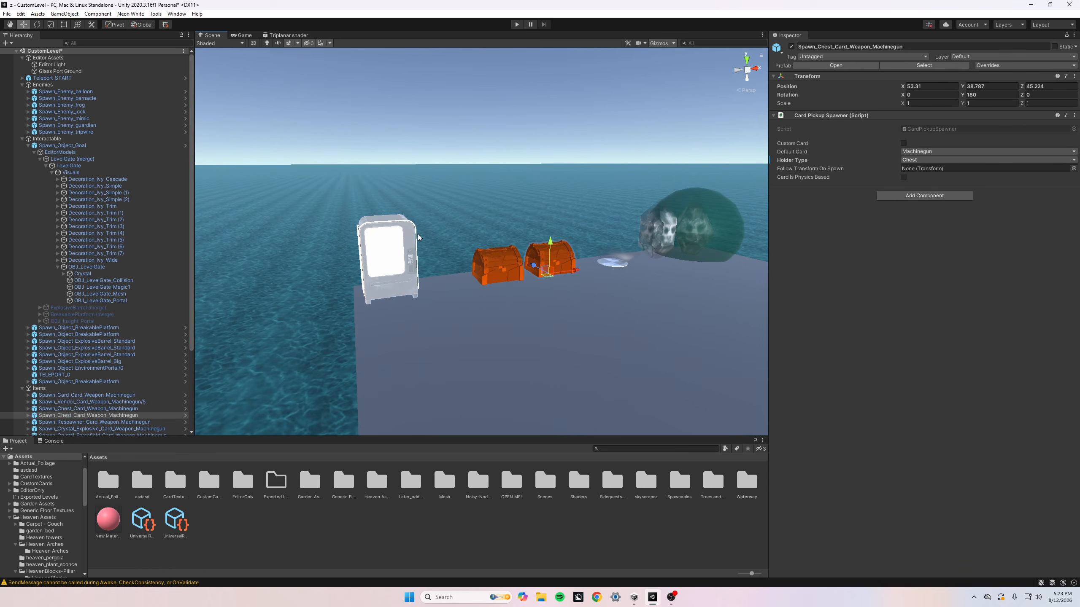
left_click(399, 240)
Step: Examine the available Enemy types on one of the enemy spawners lined up along the wall
right_click_drag(566, 221, 472, 255)
left_click(563, 165)
left_click(461, 253)
left_click(915, 144)
left_click(850, 238)
Step: Examine the Enemies and Interactable groups in the scene hierarchy
left_click(42, 84)
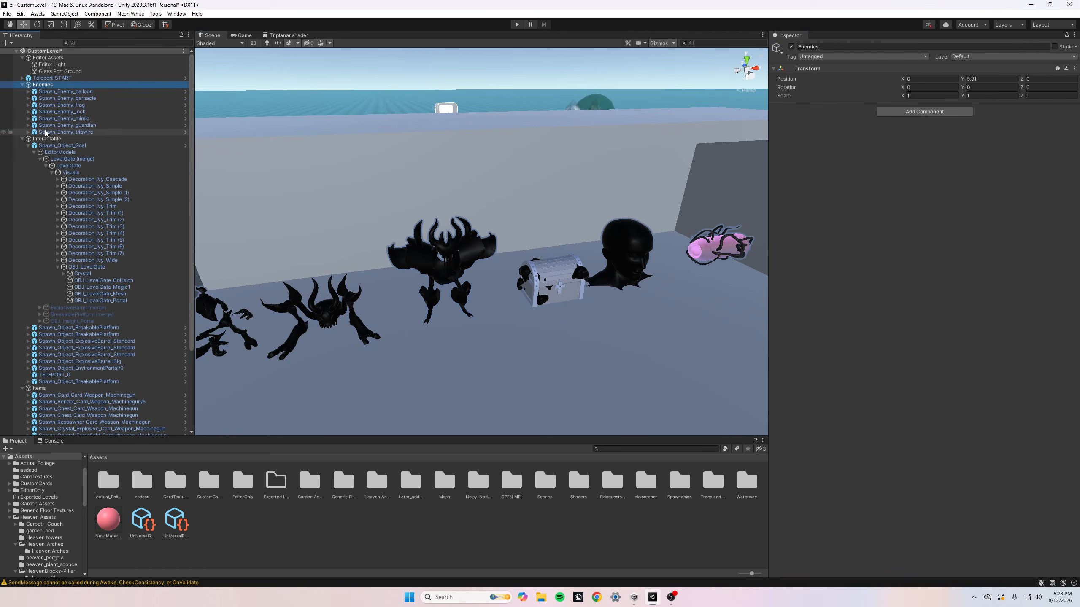
left_click(32, 139)
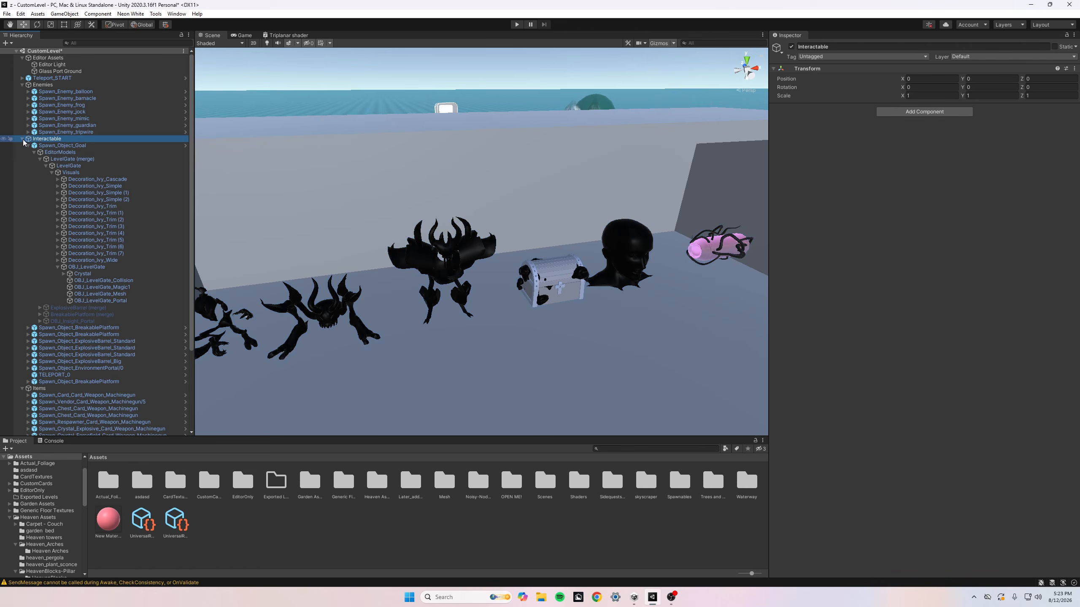
left_click(22, 139)
left_click(43, 145)
Step: Examine the Interactable Object options of the level goal spawner
right_click_drag(488, 191, 538, 162)
left_click(571, 252)
left_click(911, 145)
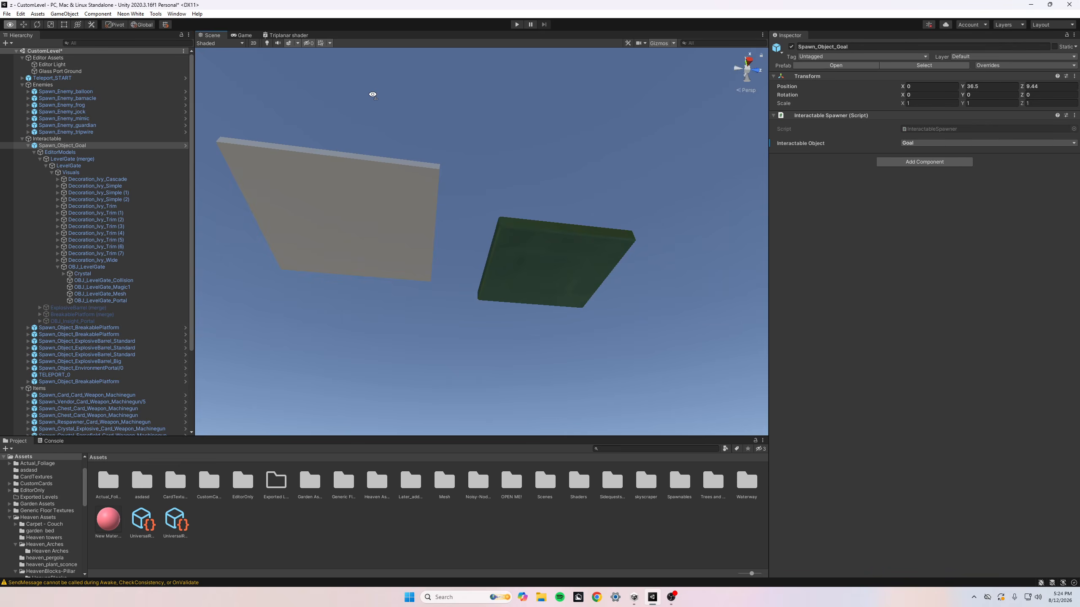
right_click_drag(373, 92, 382, 97)
left_click(927, 143)
left_click(938, 181)
Step: Examine the Teleport ID settings of the hand-shaped environment portal and the TELEPORT_0 object
right_click_drag(574, 200, 615, 295)
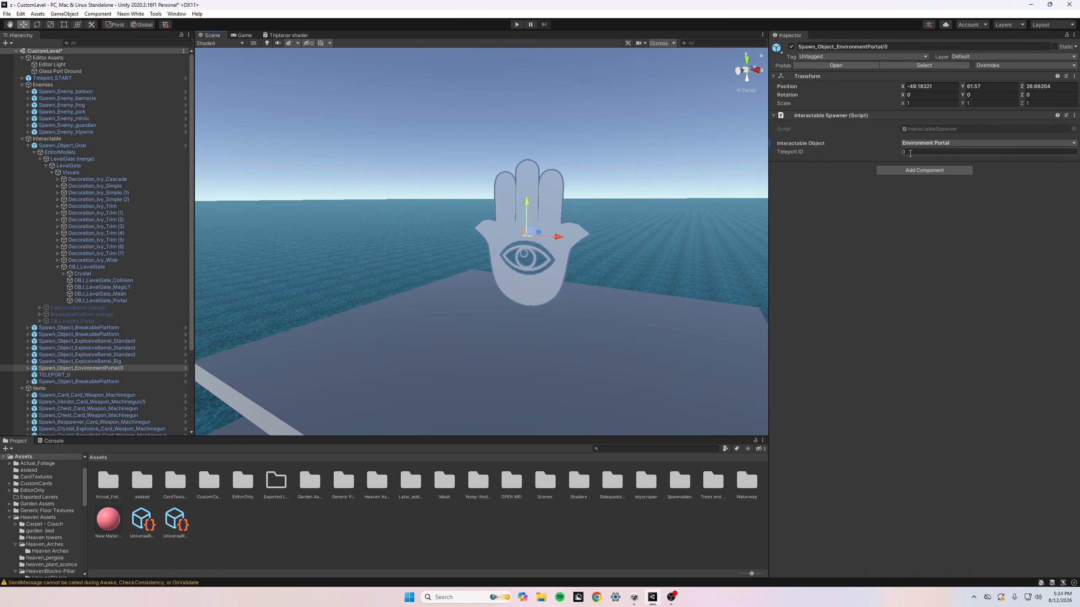
left_click(76, 375)
right_click_drag(529, 262, 553, 285)
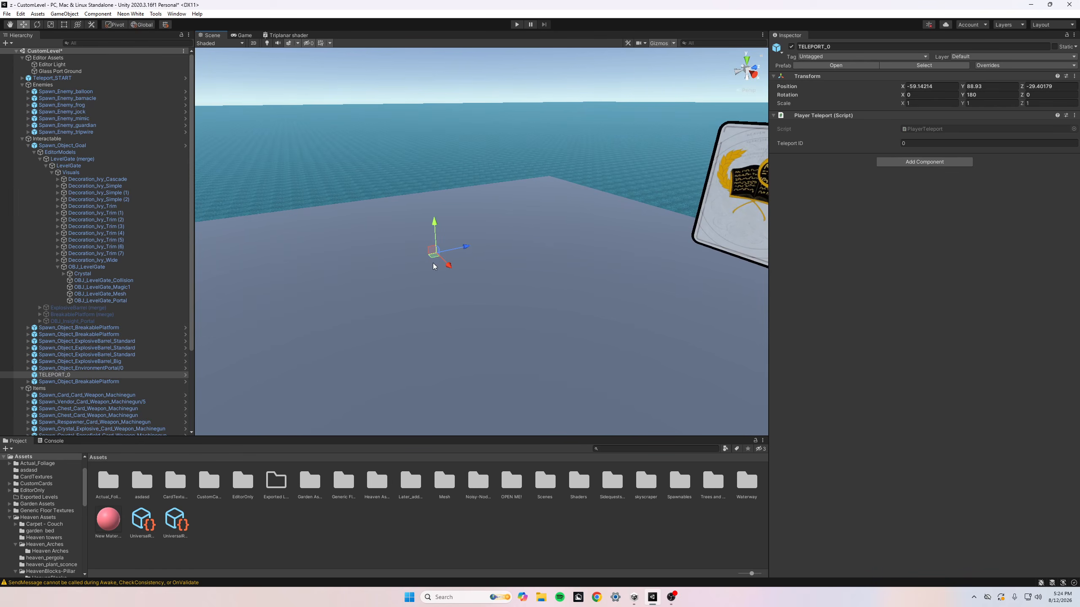
Step: Examine the Barrel Type options of the topmost explosive barrel in the stack
right_click_drag(432, 223, 607, 260)
left_click(606, 211)
left_click(916, 151)
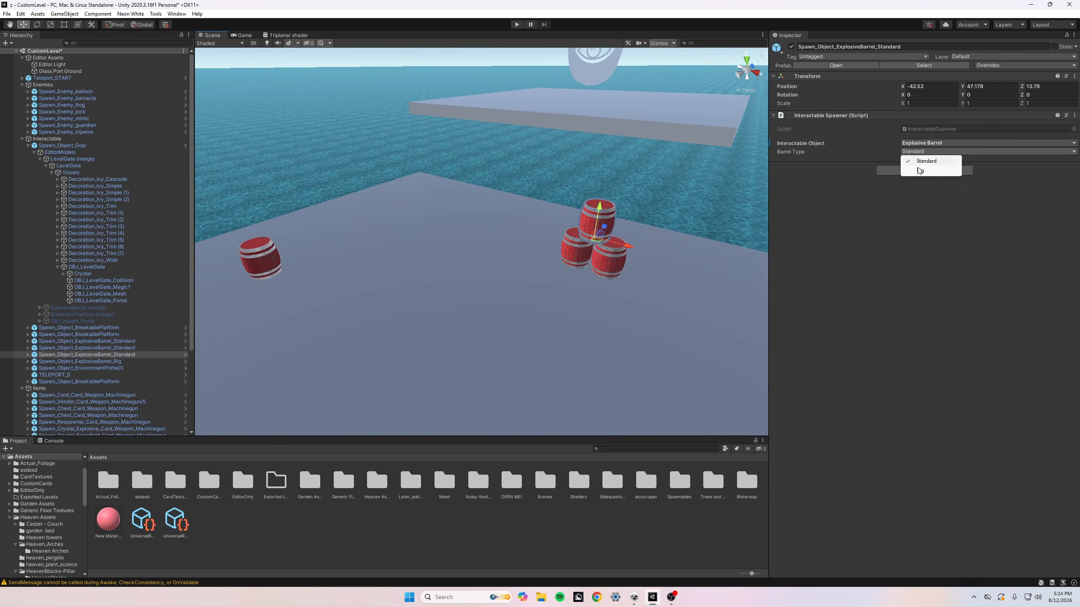
left_click(624, 211)
Step: Survey the level's platforms and inspect the guardian spawner in the enemy row
right_click_drag(560, 307, 608, 322)
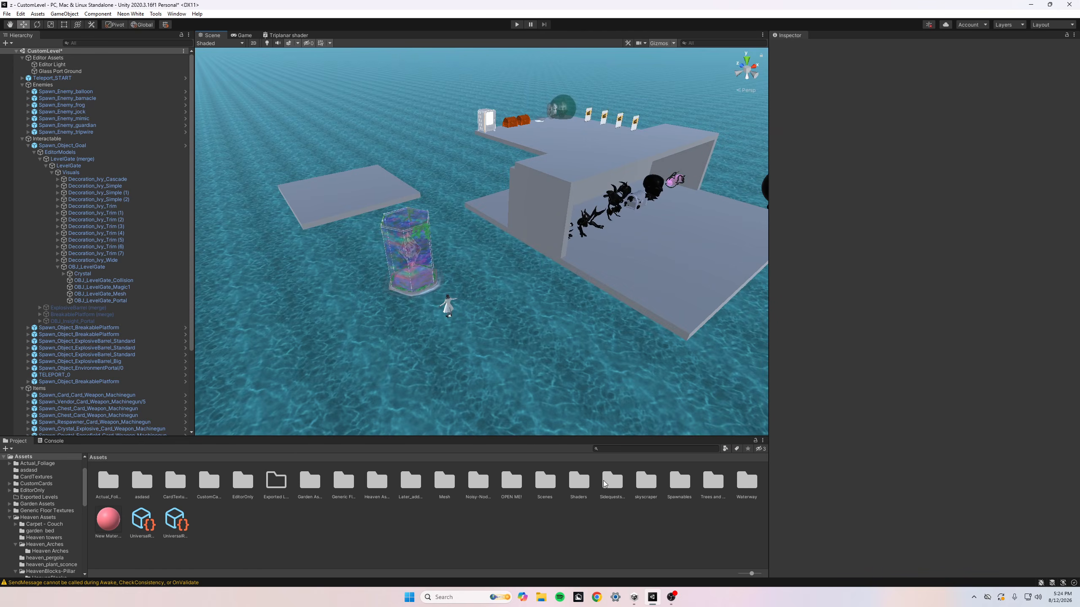
right_click_drag(529, 312, 565, 230)
left_click(565, 232)
key("f")
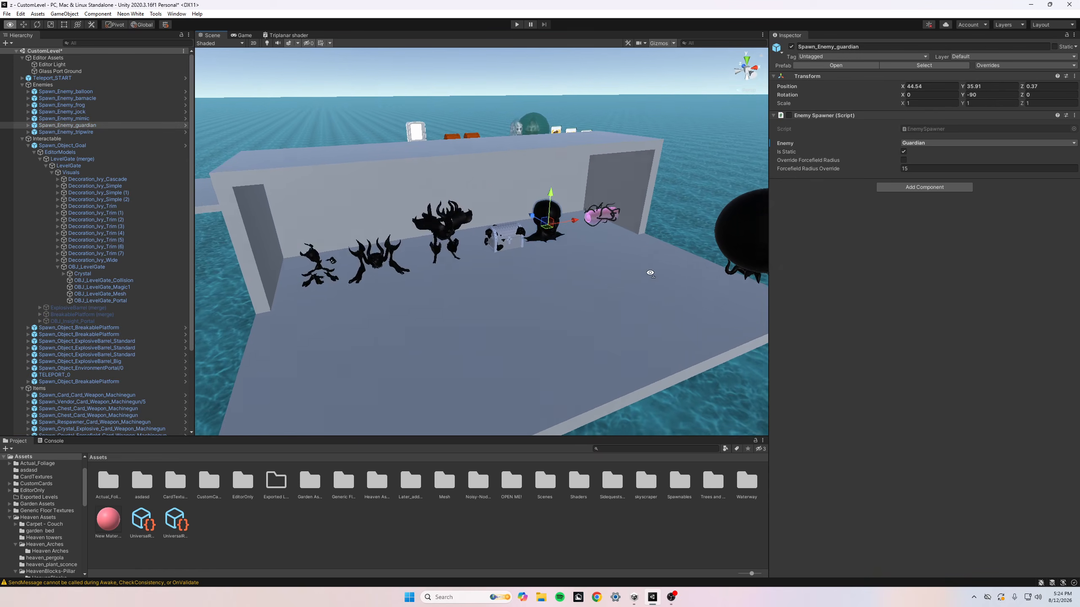
right_click_drag(455, 262, 440, 254)
left_click(437, 254)
right_click_drag(505, 256, 527, 236)
right_click_drag(592, 256, 606, 207)
left_click(533, 176)
right_click_drag(532, 187, 481, 237)
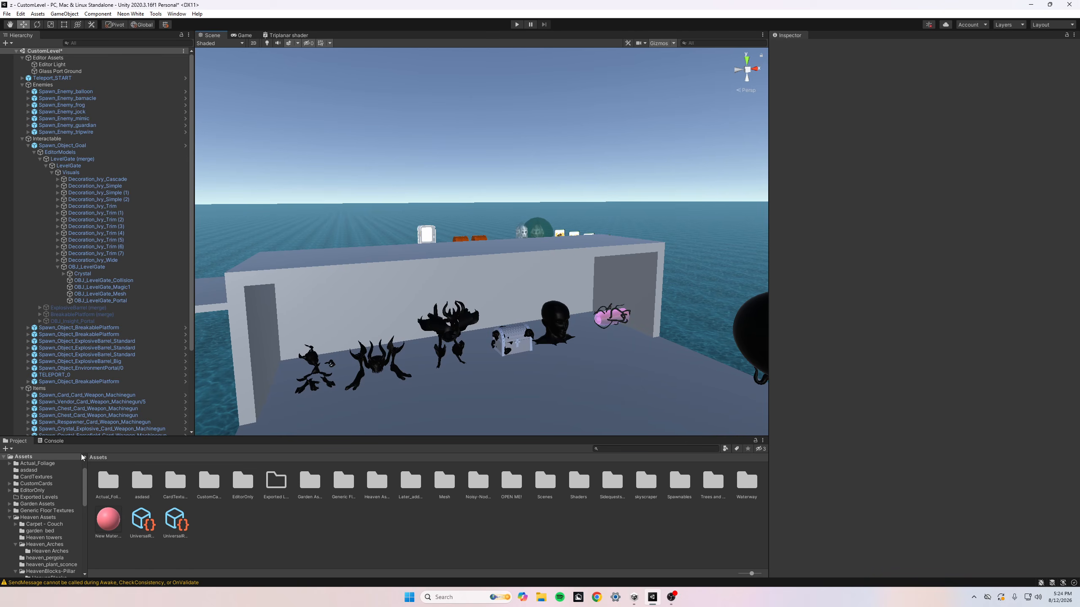
right_click(318, 539)
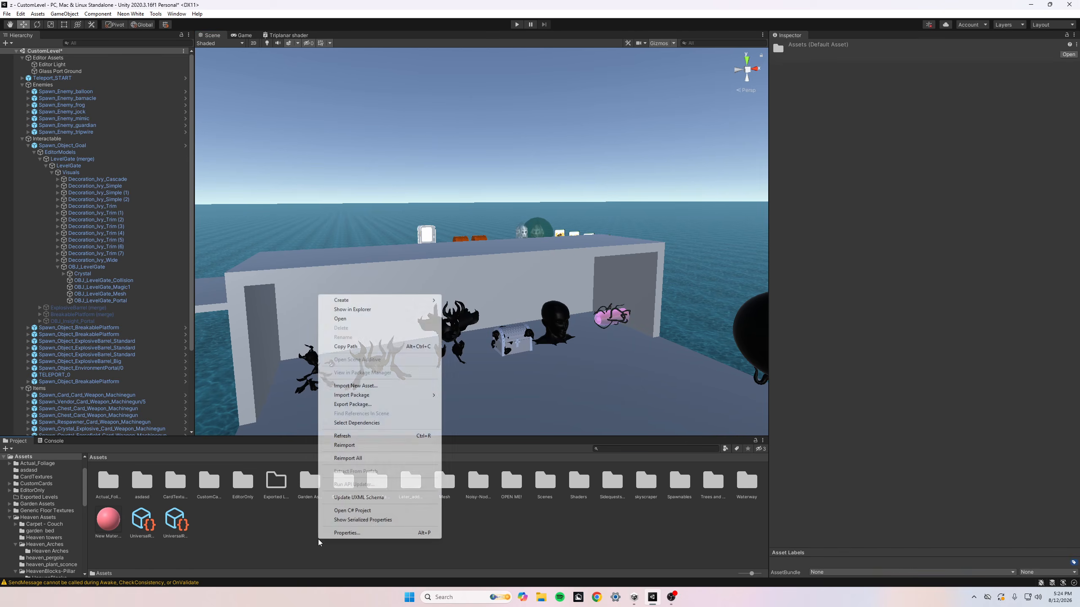
left_click(355, 386)
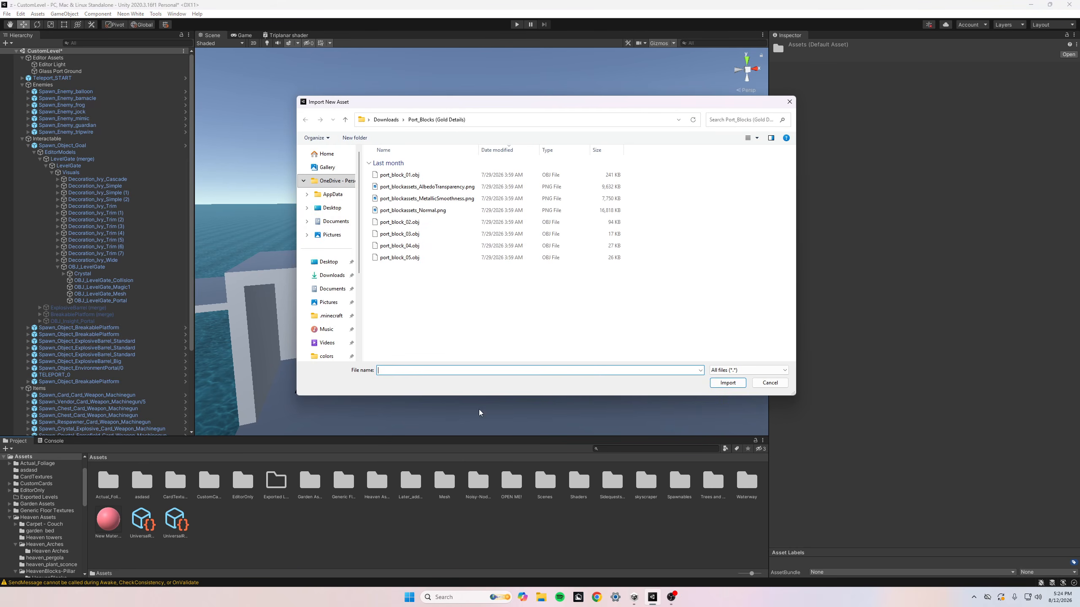
left_click(413, 225)
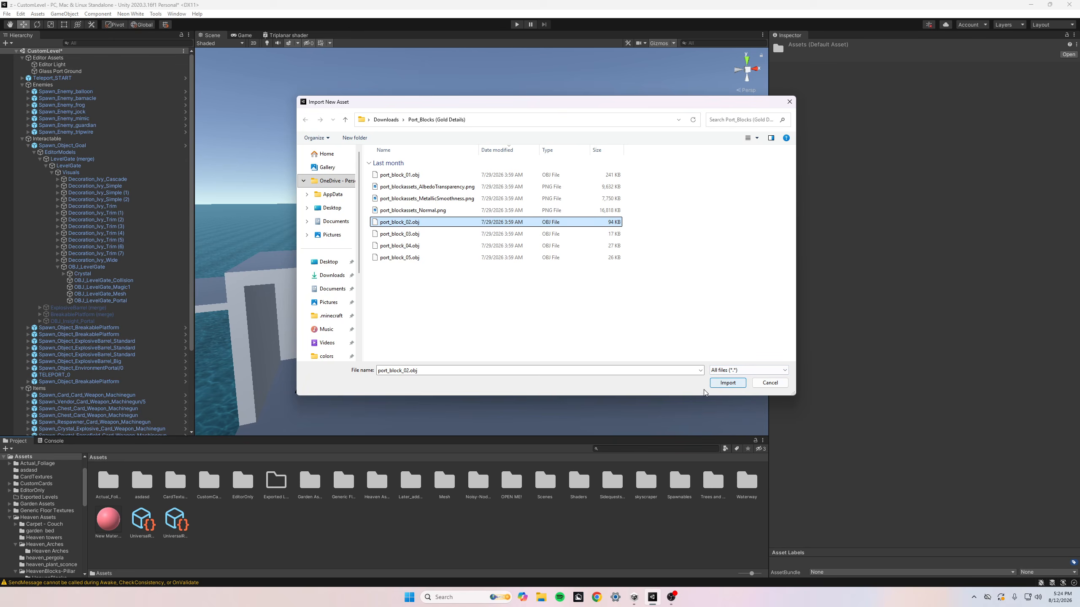
left_click(790, 102)
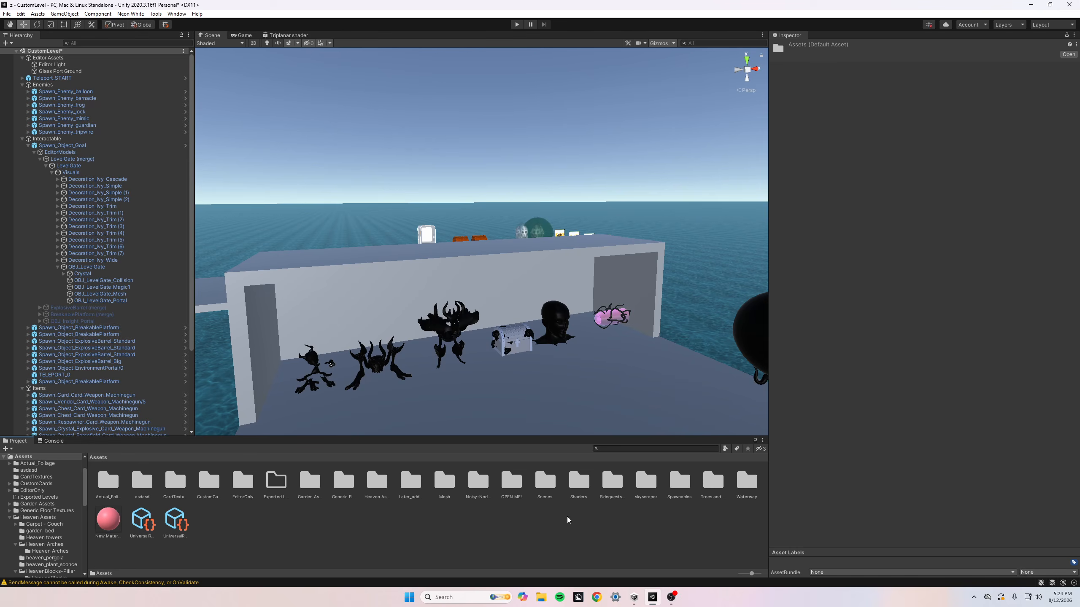
right_click(391, 532)
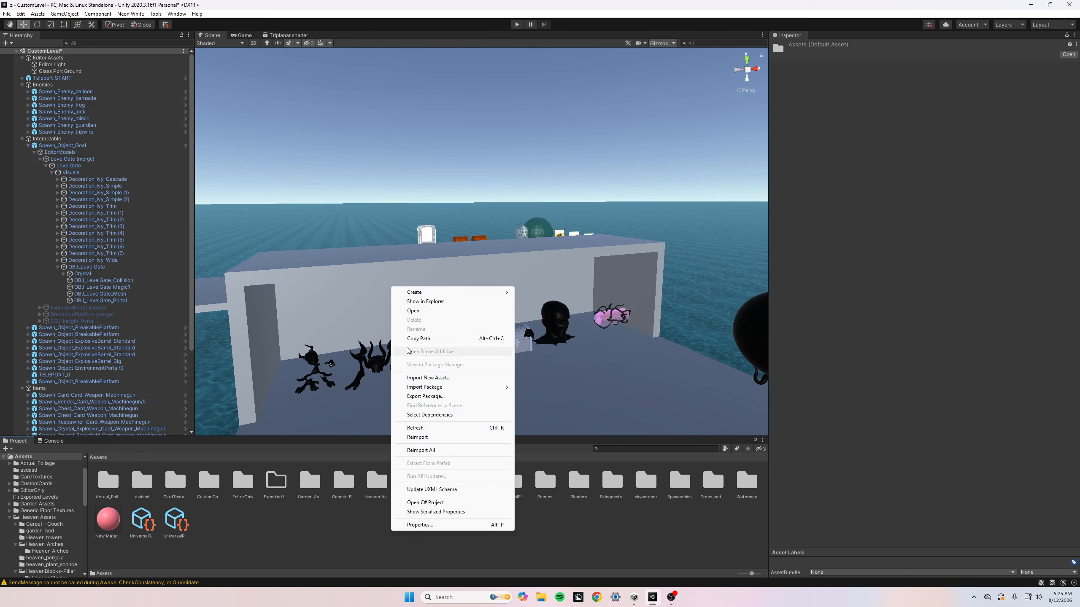
right_click(281, 526)
right_click(282, 526)
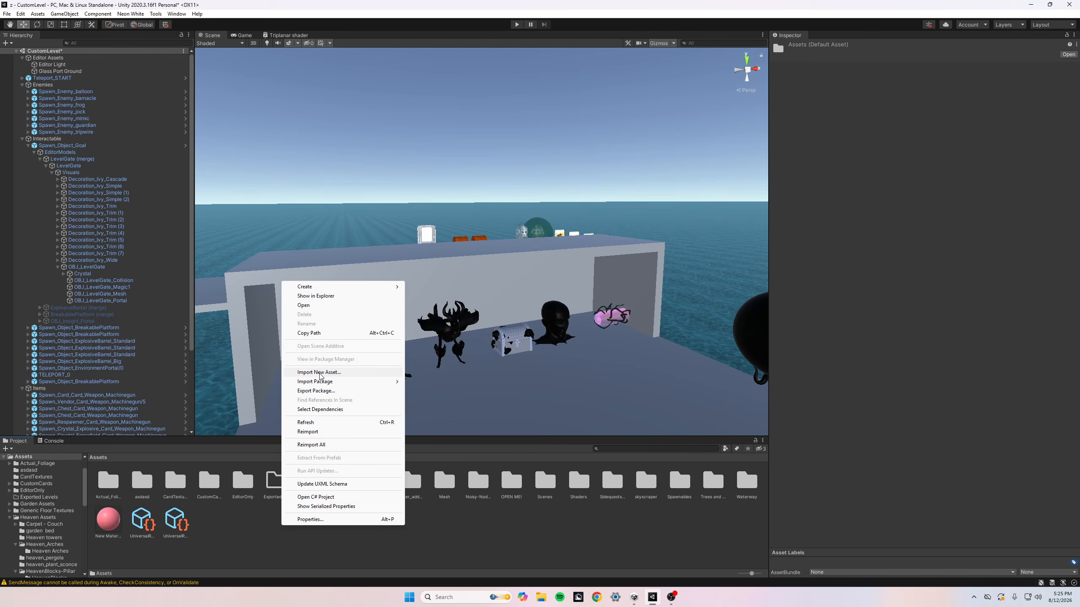
mouse_move(322, 382)
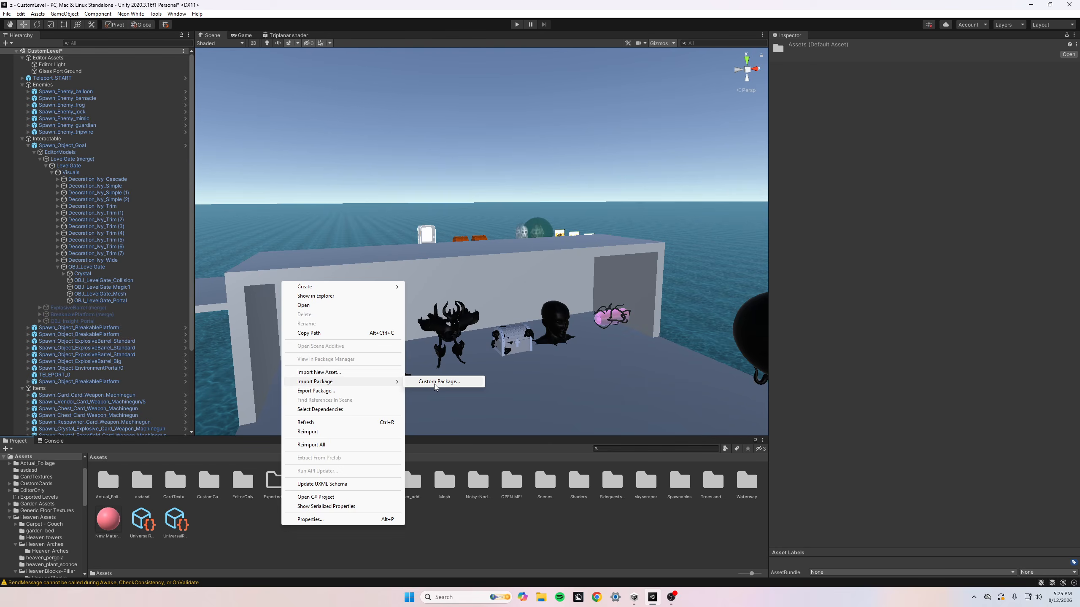
left_click(436, 383)
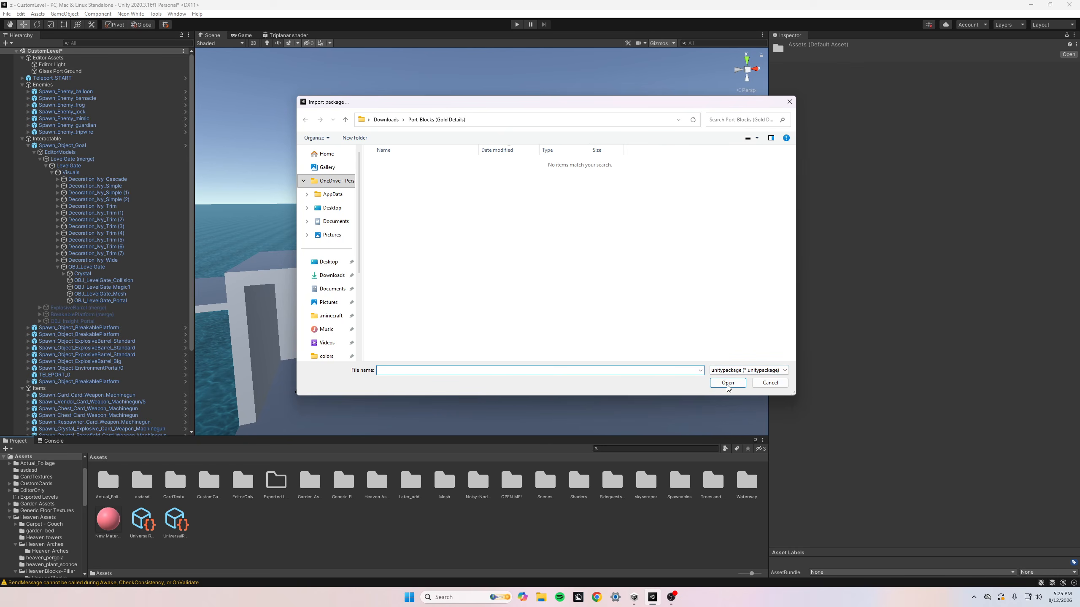
left_click(787, 101)
Step: Search the project assets for "heaven" and select the Heaven window material
right_click_drag(549, 225, 504, 256)
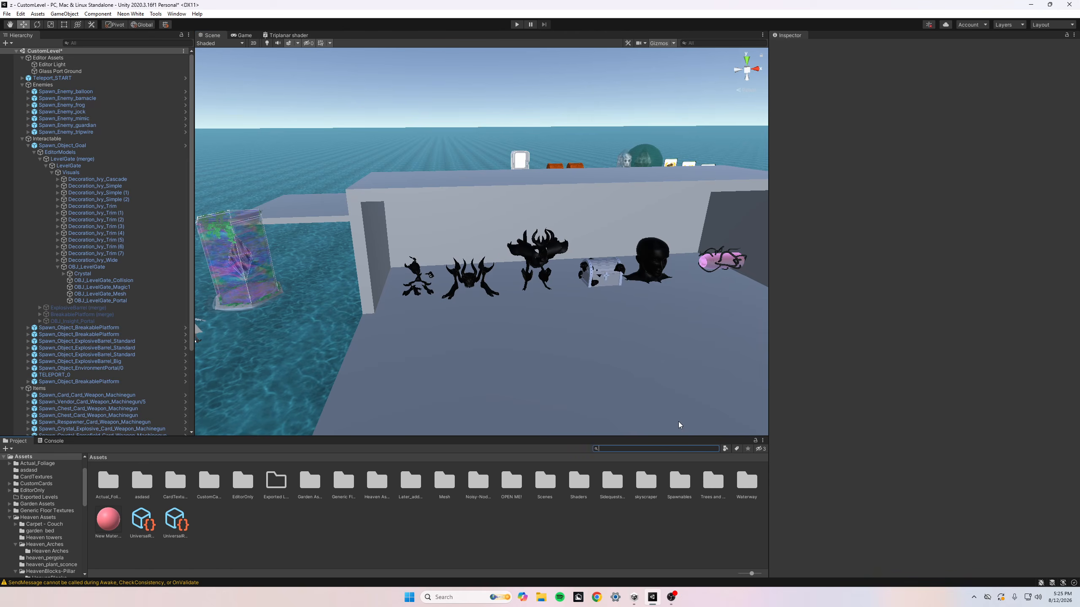
type("heaven")
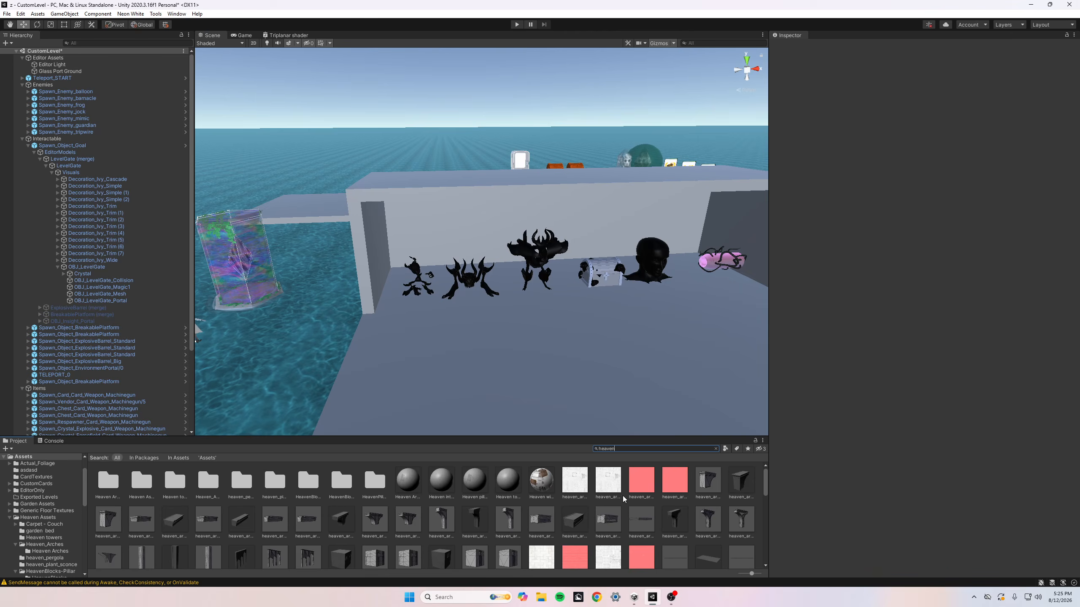
left_click(539, 491)
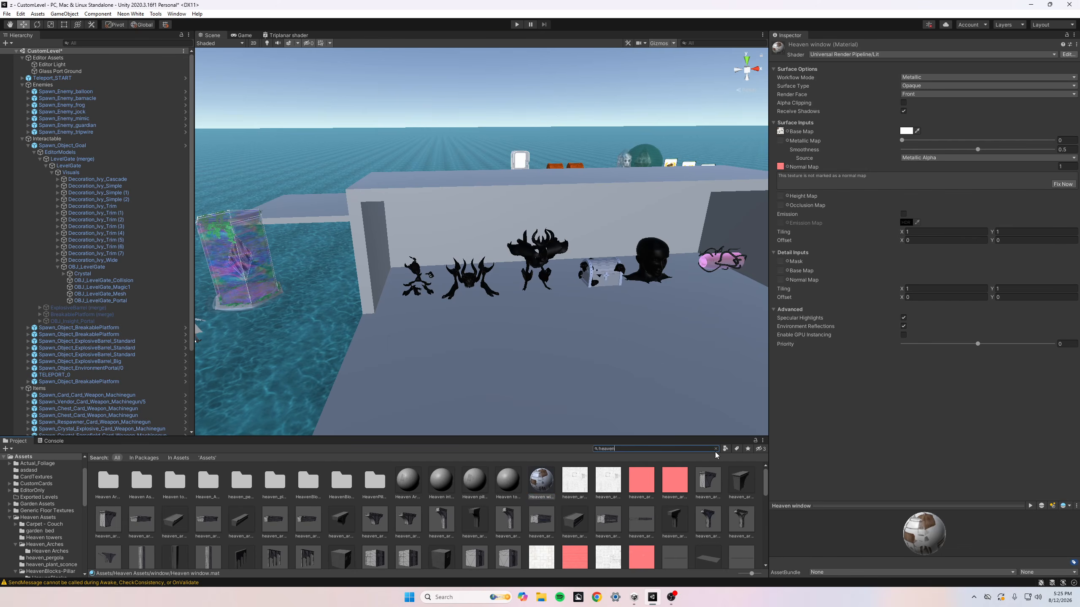
Step: Clear the asset search and create a new material in the Heaven Assets window folder, ignoring the normal map fix
left_click(715, 449)
left_click(413, 548)
right_click(503, 508)
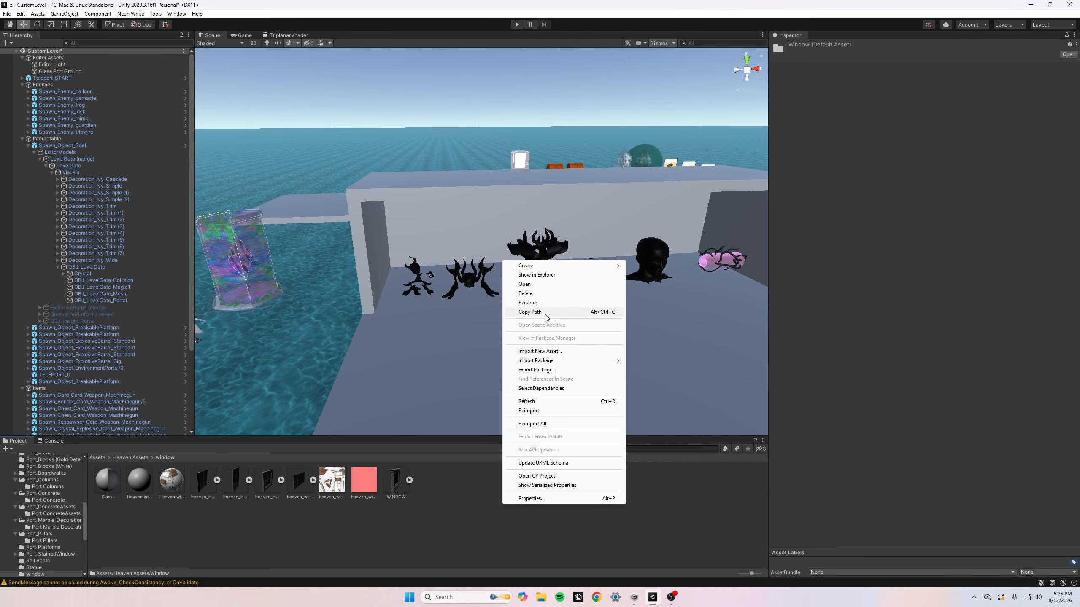
mouse_move(527, 267)
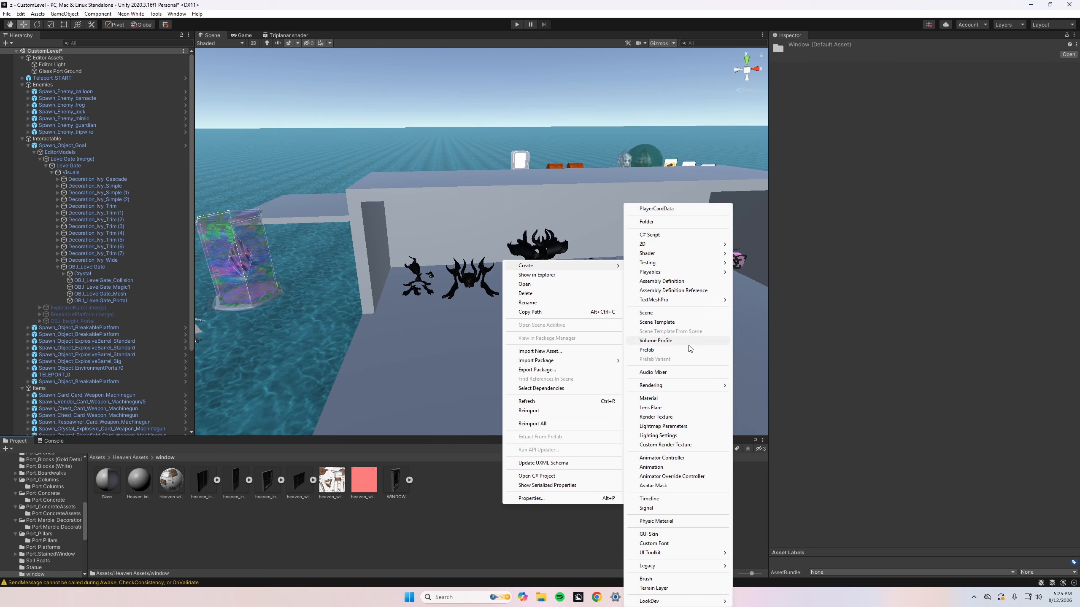
left_click(649, 399)
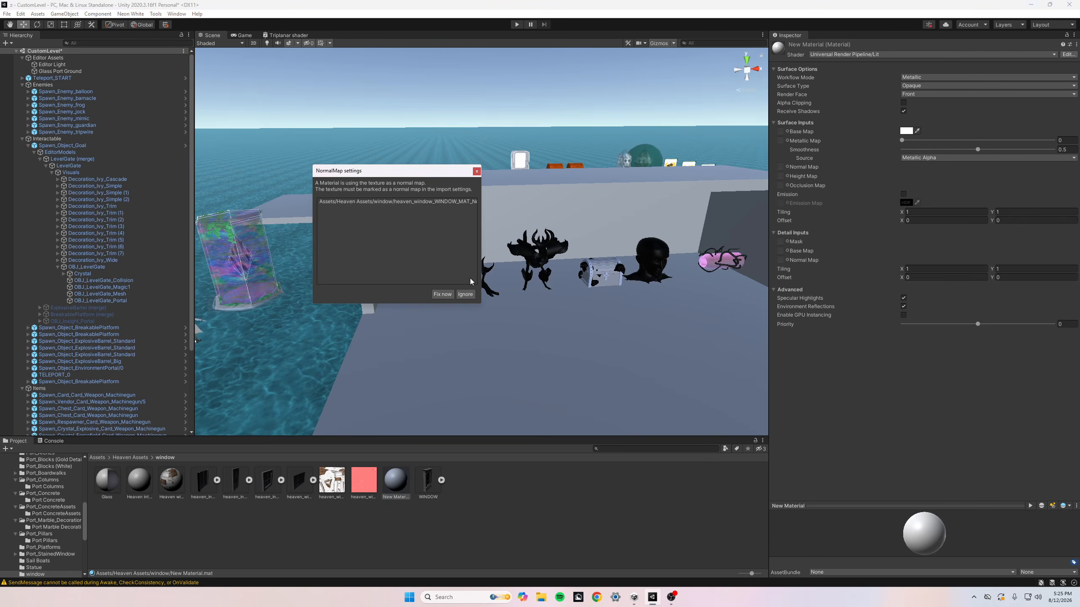
left_click(471, 294)
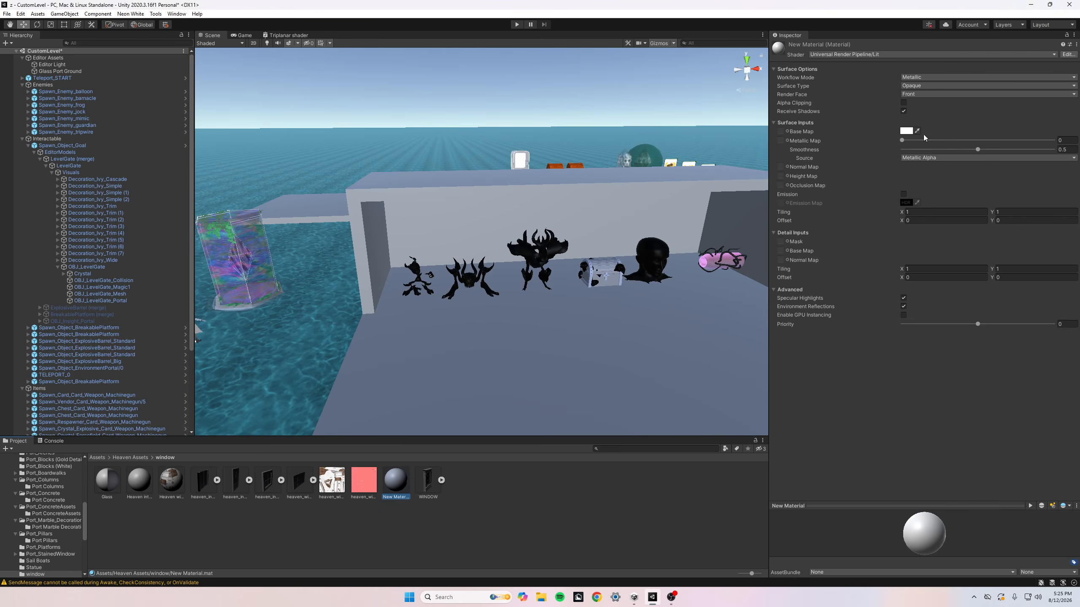
Step: Set the new material's Base Map colour to red
left_click(907, 131)
left_click_drag(944, 182, 969, 187)
left_click(492, 549)
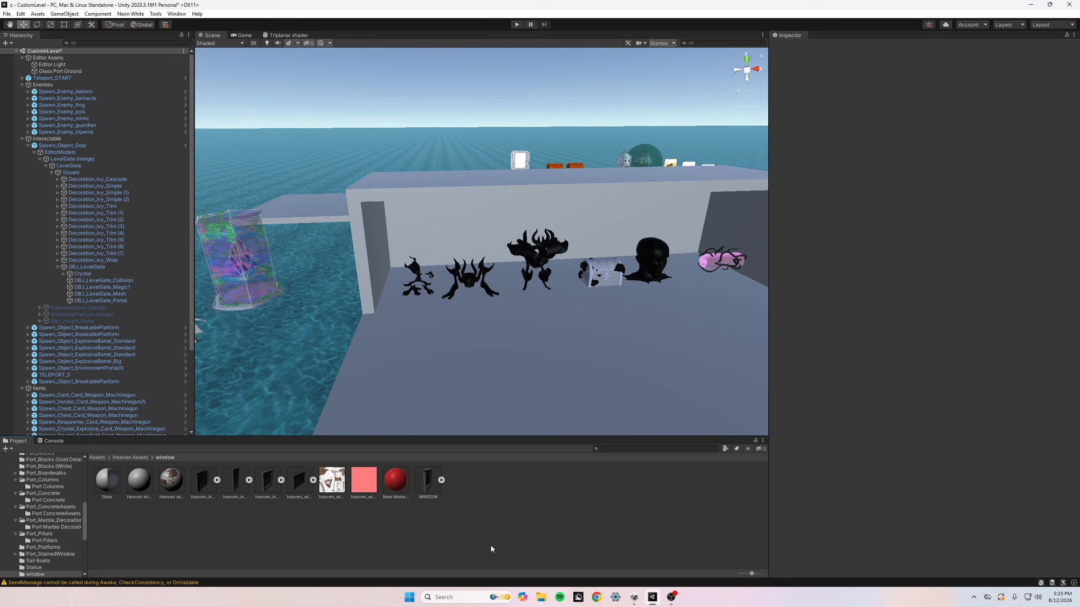
left_click_drag(400, 483, 418, 535)
mouse_move(530, 296)
right_mouse_down()
mouse_move(549, 281)
mouse_move(529, 273)
mouse_move(514, 301)
right_mouse_up()
left_click_drag(395, 479, 465, 513)
right_click_drag(510, 332, 520, 323)
left_click(395, 479)
left_click(227, 524)
Step: Examine the Heaven window material and compare the window's BaseMap and Normal textures
left_click(171, 480)
right_click_drag(481, 327, 540, 315)
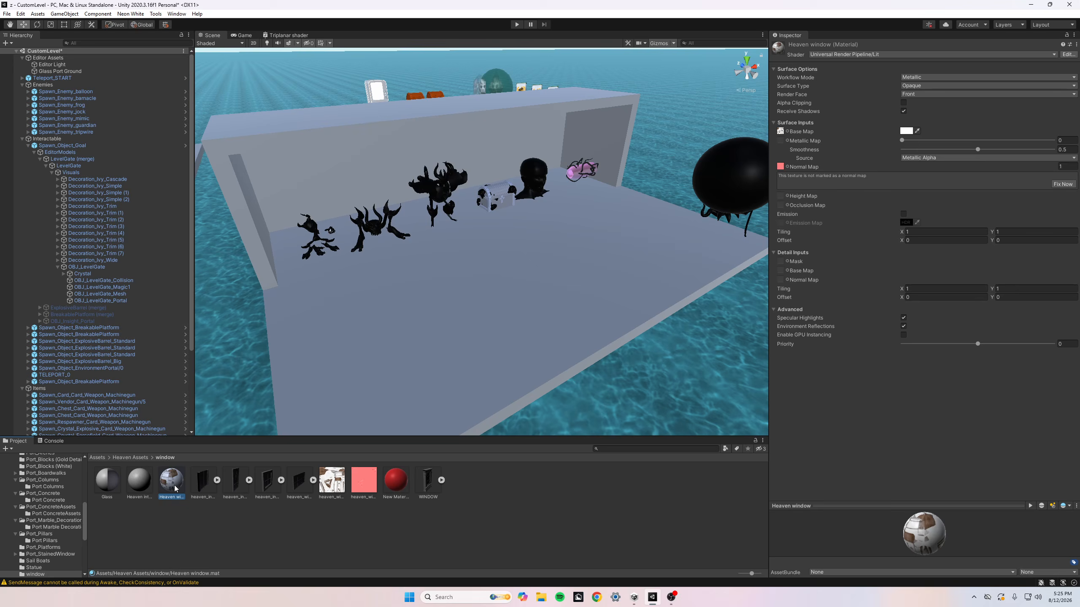
mouse_move(390, 354)
right_mouse_down()
mouse_move(361, 360)
mouse_move(376, 356)
right_mouse_up()
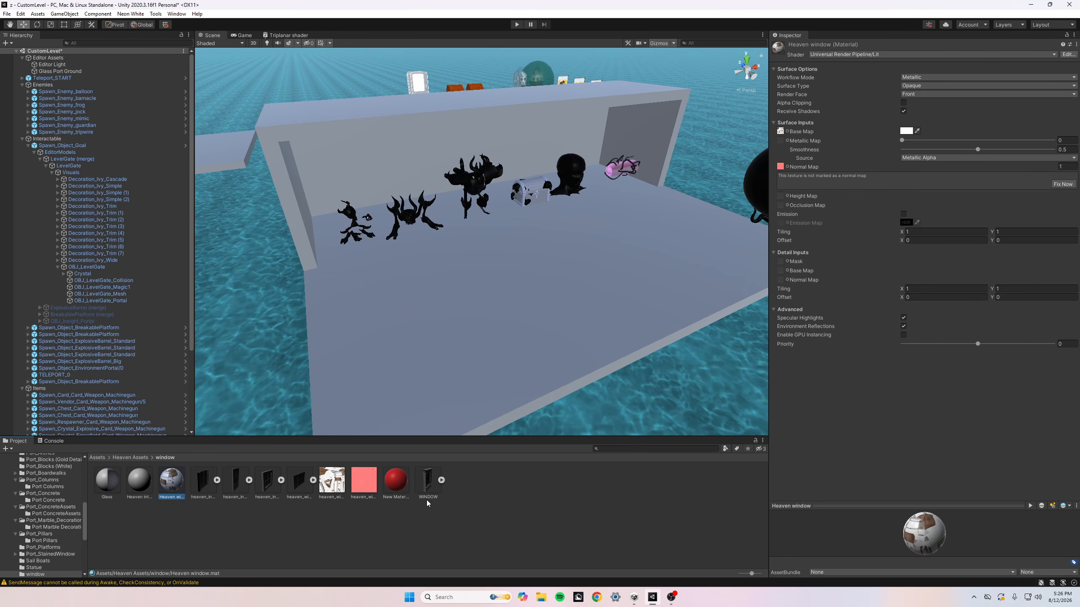
left_click(363, 488)
left_click(337, 490)
left_click(358, 485)
left_click(345, 480)
left_click(362, 483)
left_click(333, 485)
left_click(362, 485)
left_click(331, 494)
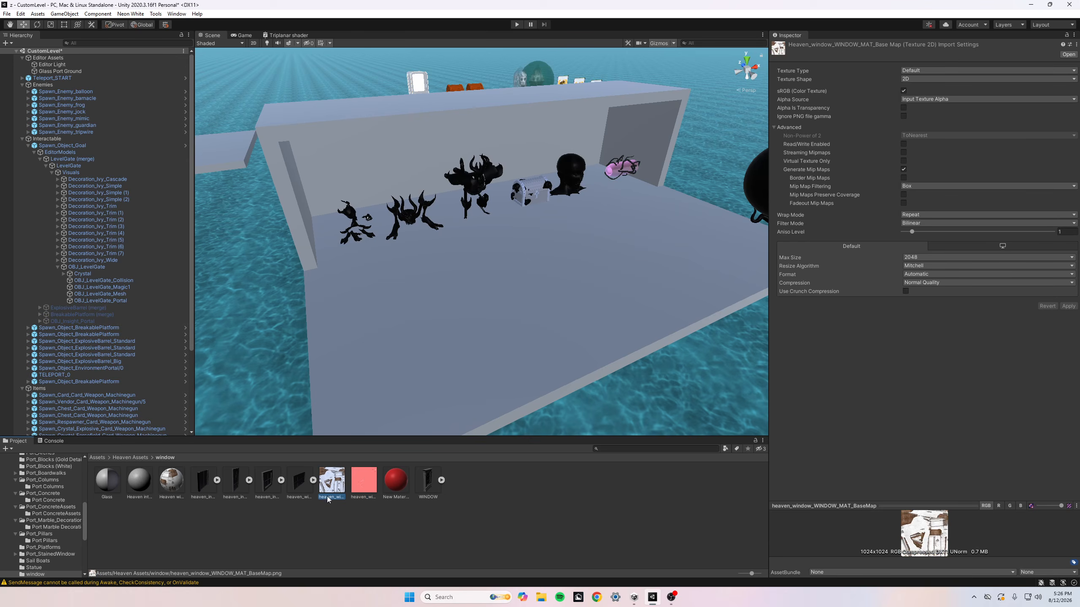
Step: Examine the Texture Type options of the heaven_window_WINDOW_MAT_Normal texture
left_click(361, 490)
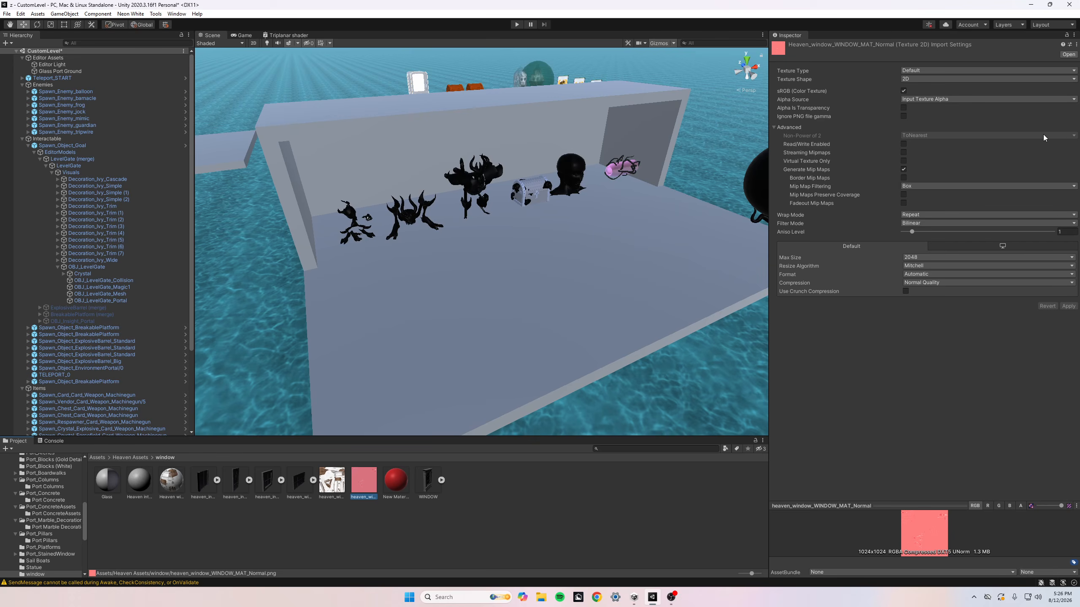
left_click(918, 69)
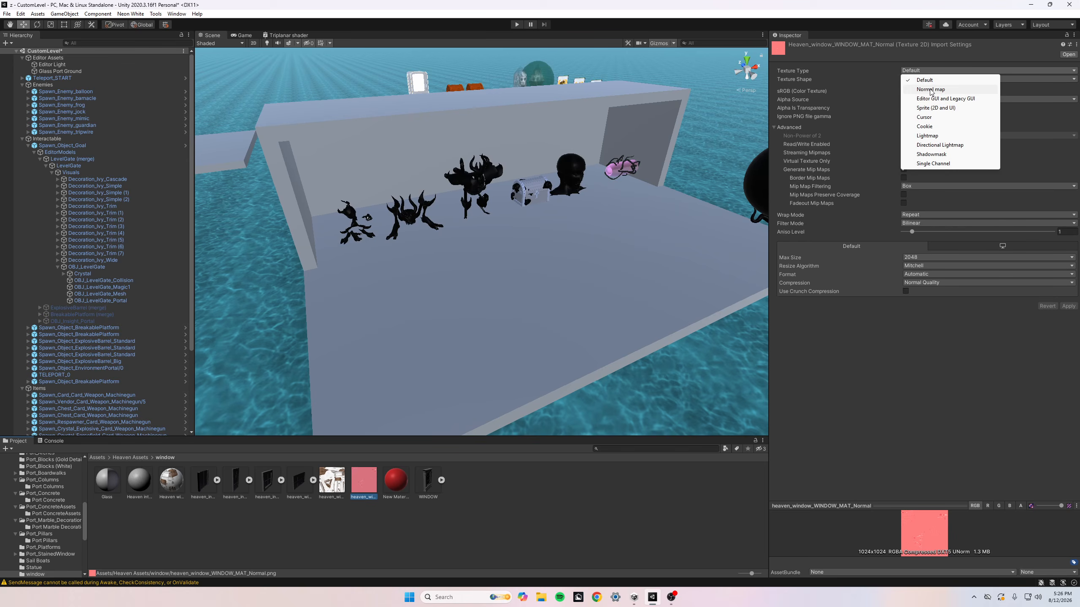
left_click(538, 317)
Step: Place the WINDOW model from the Heaven Assets window folder on the platform in front of the enemies
right_click_drag(538, 317, 542, 251)
left_click(549, 200)
right_click_drag(549, 200, 551, 253)
mouse_move(373, 360)
right_mouse_down()
mouse_move(414, 359)
mouse_move(362, 362)
right_mouse_up()
mouse_move(165, 490)
left_mouse_down()
mouse_move(238, 264)
mouse_move(167, 490)
left_mouse_up()
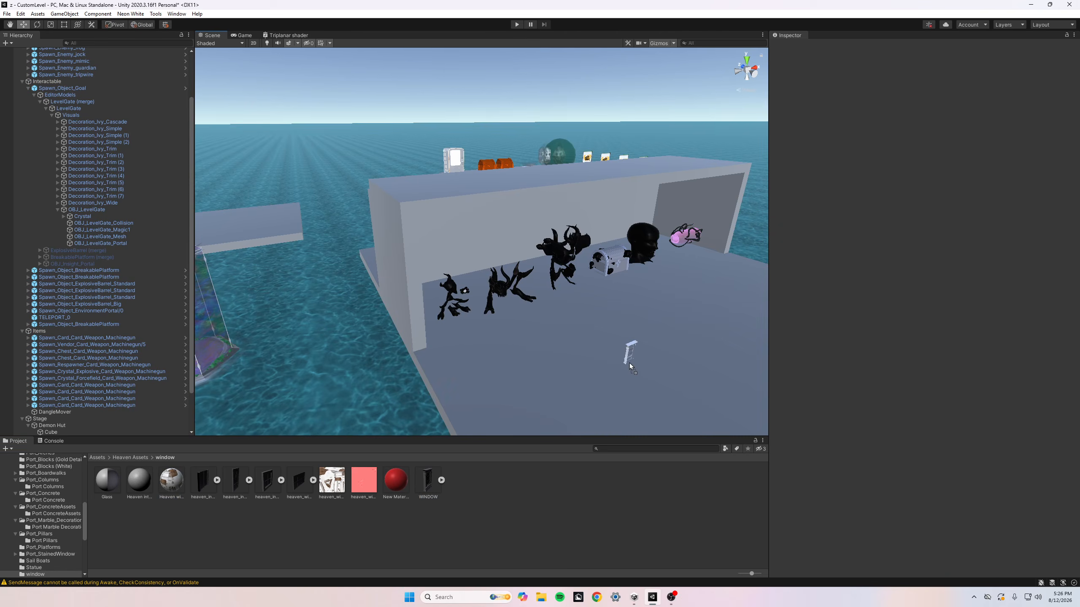
left_click_drag(629, 363, 630, 364)
key("f")
Step: Scale the placed window up uniformly to about 7.96
left_click(47, 26)
left_click_drag(419, 271, 735, 243)
left_click_drag(298, 400, 549, 228)
right_click_drag(548, 228, 512, 235)
left_click(605, 188)
right_click_drag(533, 257, 595, 272)
left_click(518, 267)
Step: Examine the Heaven window material's settings and how its textures appear on the enlarged window
left_click(171, 480)
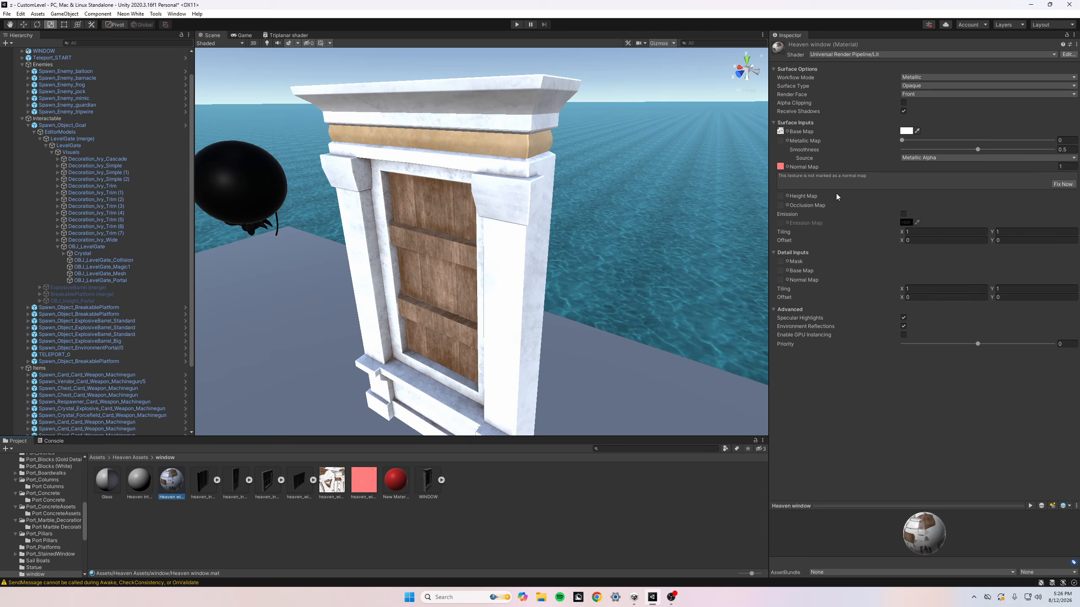
right_click_drag(506, 251, 615, 311)
left_click(550, 293)
left_click(581, 284)
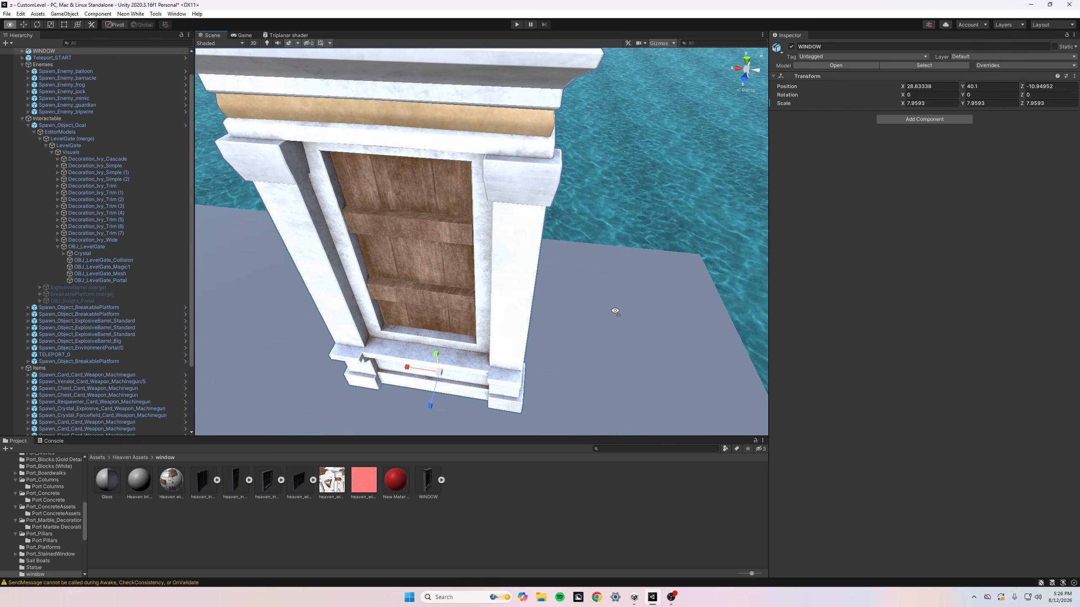
right_click_drag(473, 342, 463, 237)
key("f")
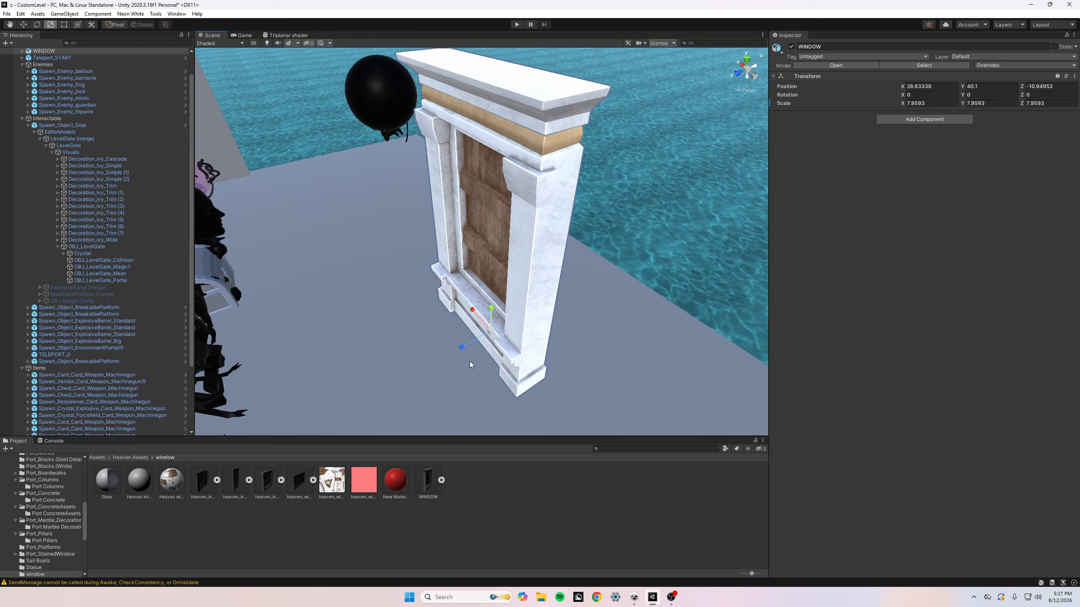
right_click_drag(452, 404, 571, 439)
right_click_drag(517, 393, 487, 421)
right_click_drag(495, 366, 505, 364)
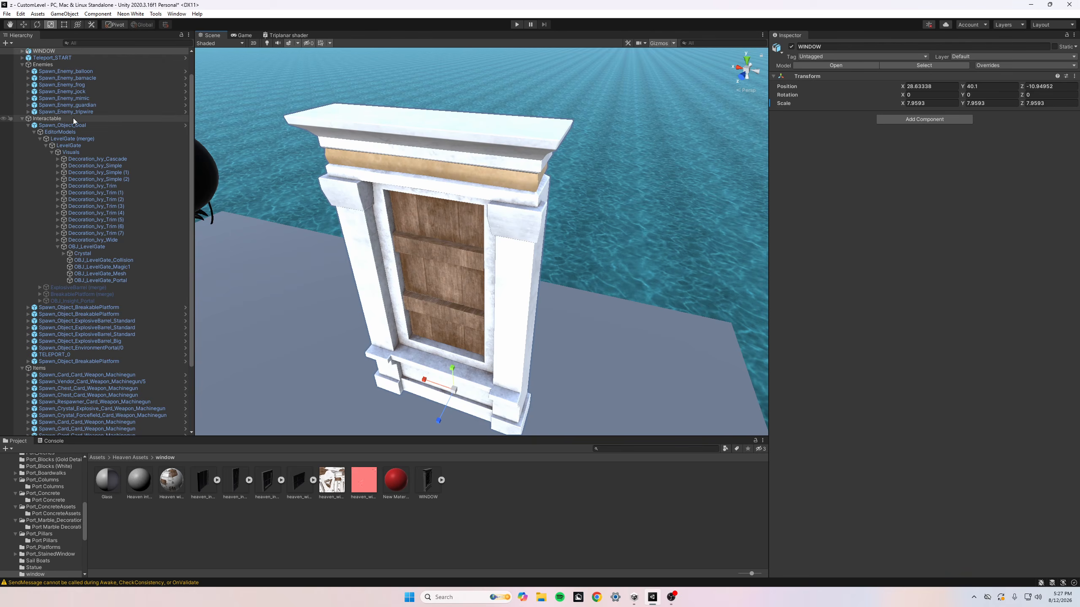
Step: Expand the WINDOW object and inspect its child meshes WINDOW_0 and WINDOW_1
scroll(72, 118, "up", 2)
left_click(22, 78)
key("Down")
key("Down")
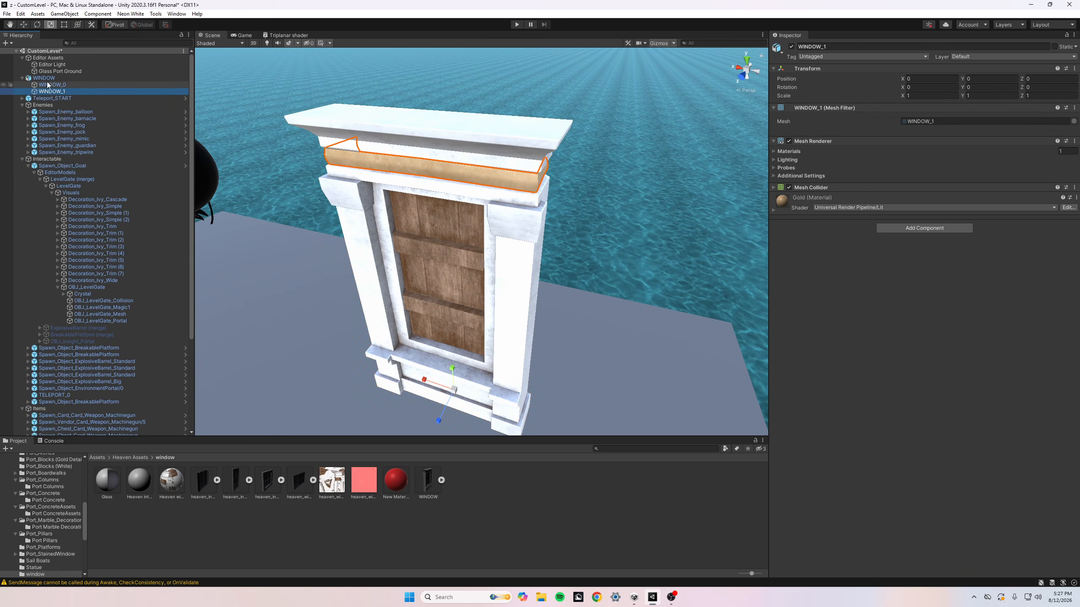
left_click(50, 85)
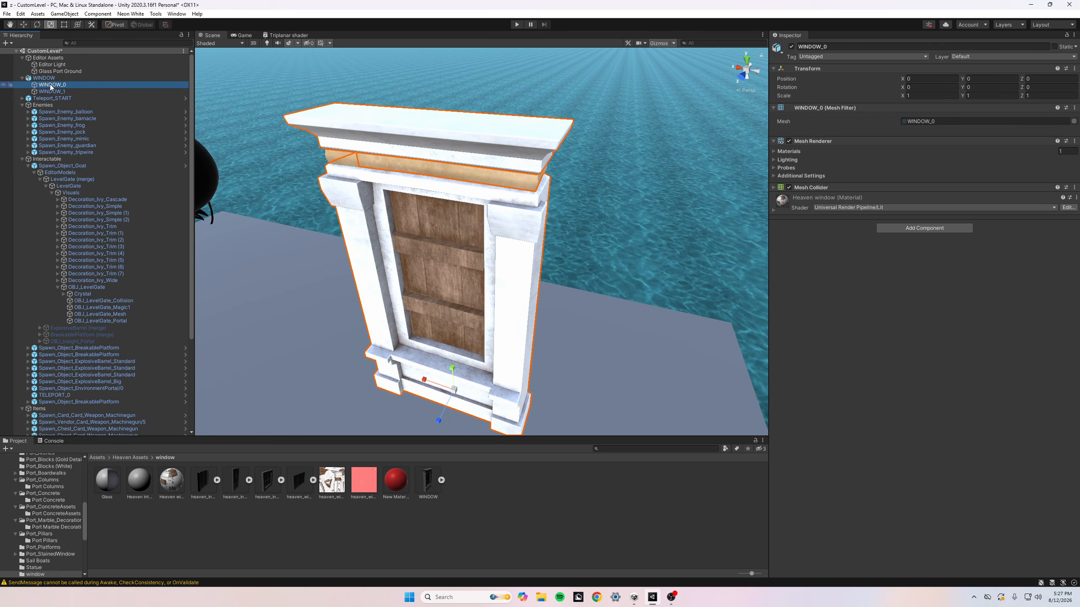
left_click(49, 79)
Step: Select WINDOW_0 and look up Mesh Collider among the addable components without adding one
right_click_drag(464, 266, 515, 240)
left_click(520, 123)
left_click(529, 258)
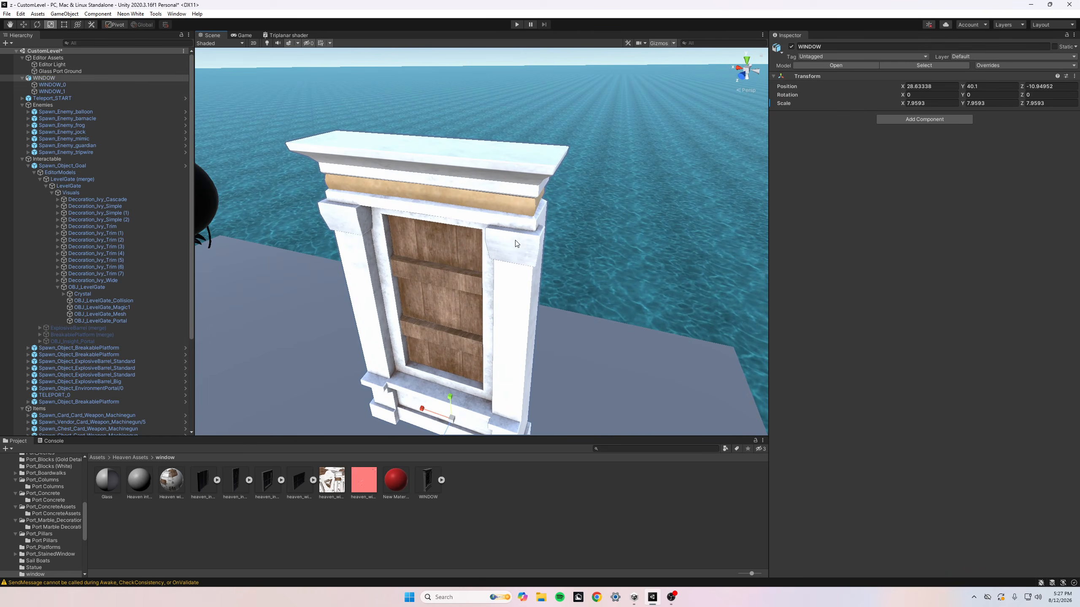
left_click(518, 300)
mouse_move(510, 187)
right_mouse_down()
mouse_move(514, 219)
mouse_move(516, 169)
right_mouse_up()
left_click(568, 141)
left_click(567, 234)
right_click_drag(569, 141, 565, 252)
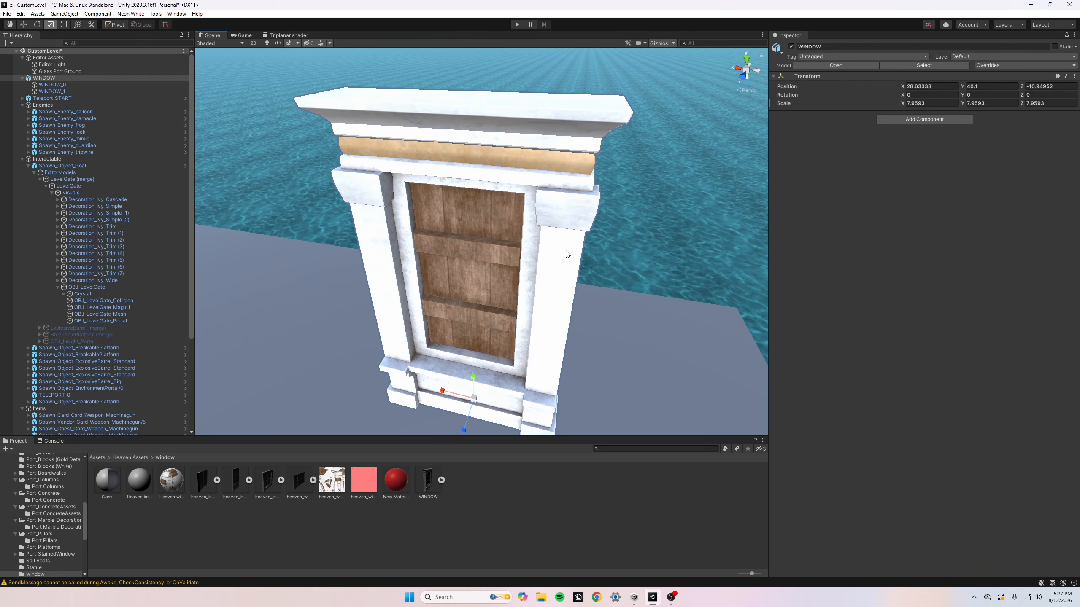
left_click(566, 254)
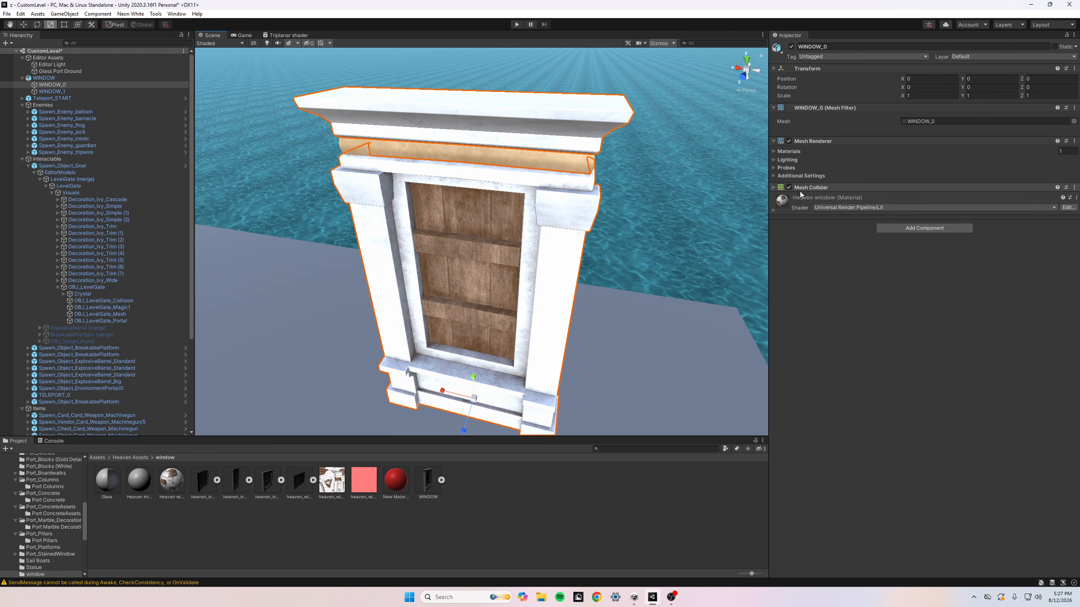
left_click(927, 229)
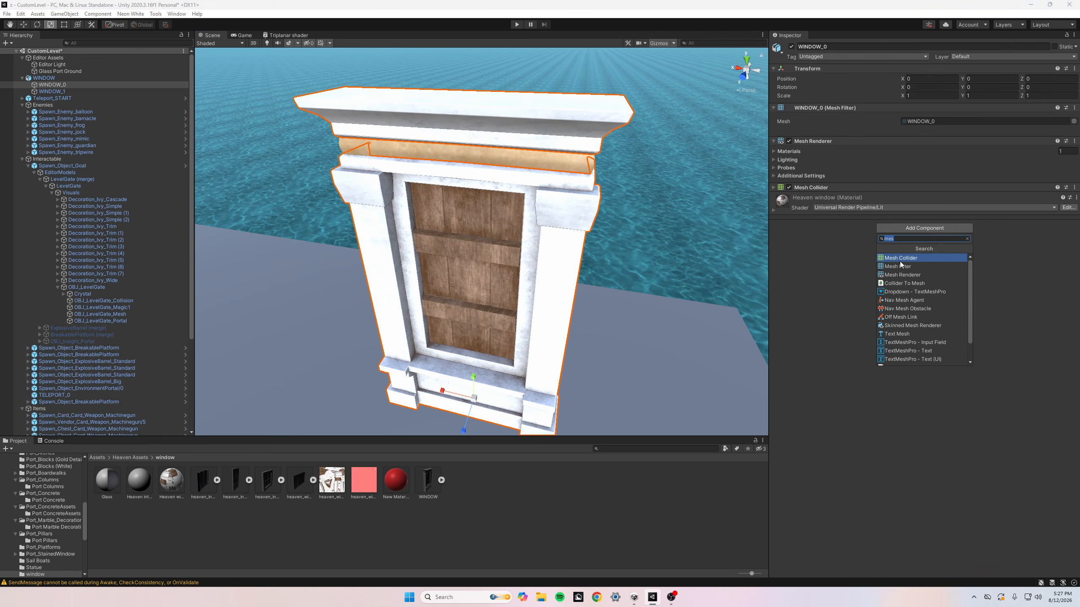
left_click(818, 264)
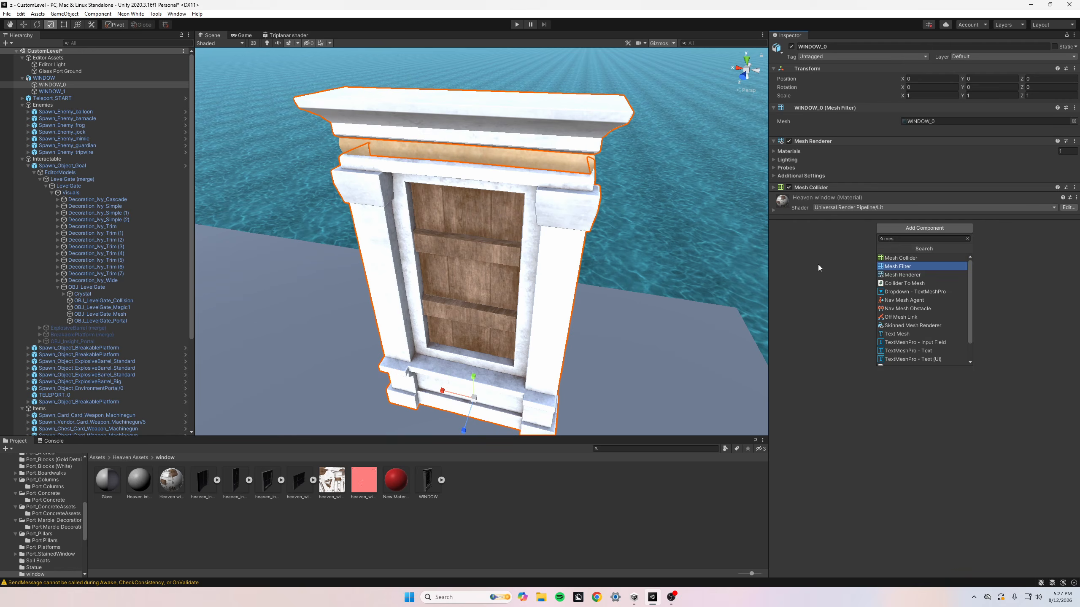
right_click_drag(561, 260, 521, 212)
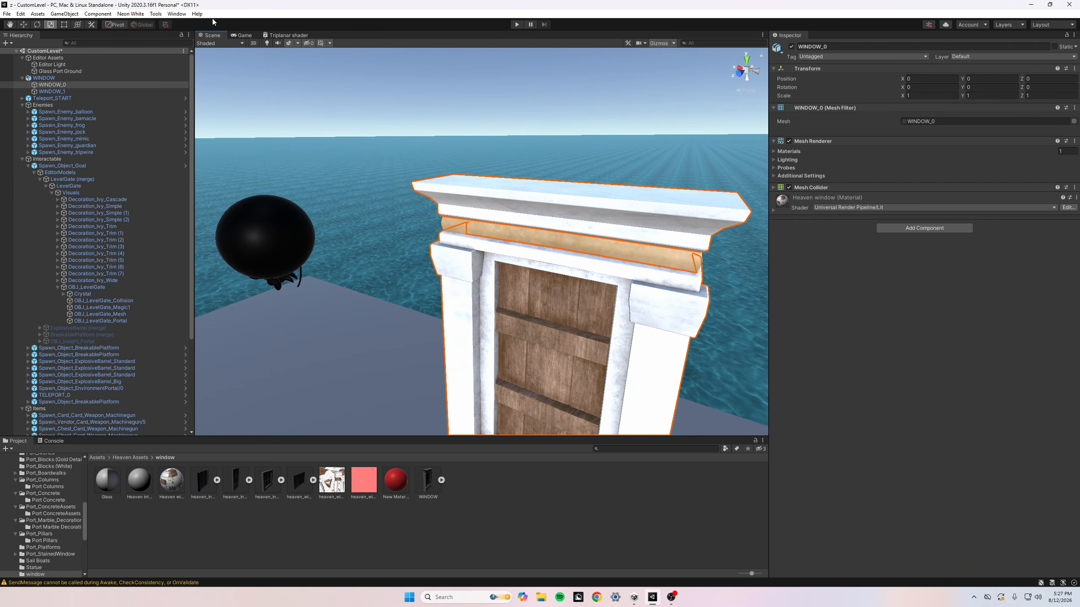
Step: Create a Cube 3D object and frame it in the Scene view
left_click(65, 14)
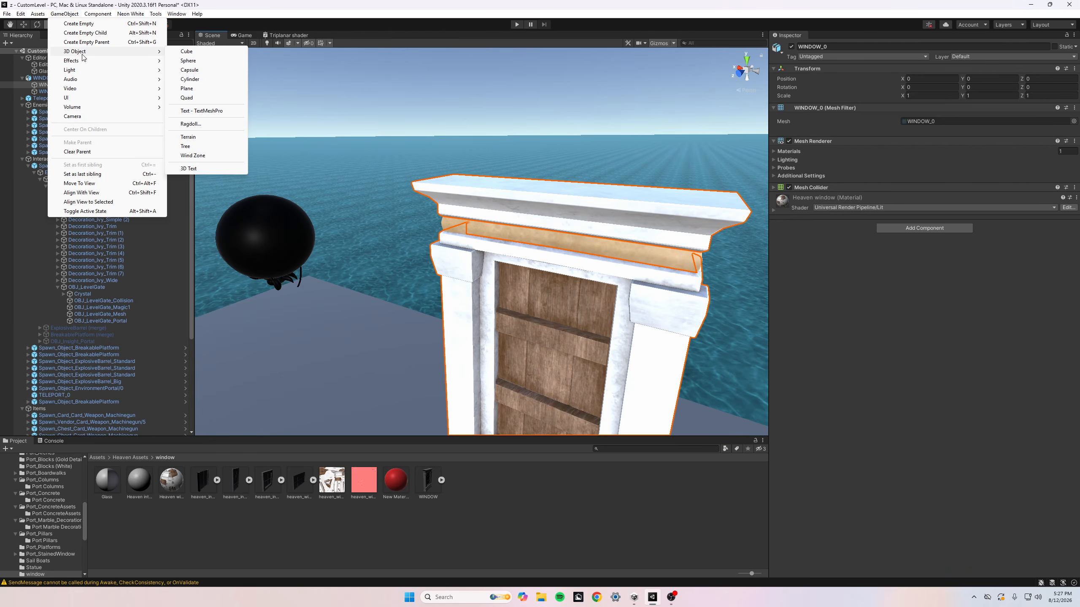
mouse_move(83, 54)
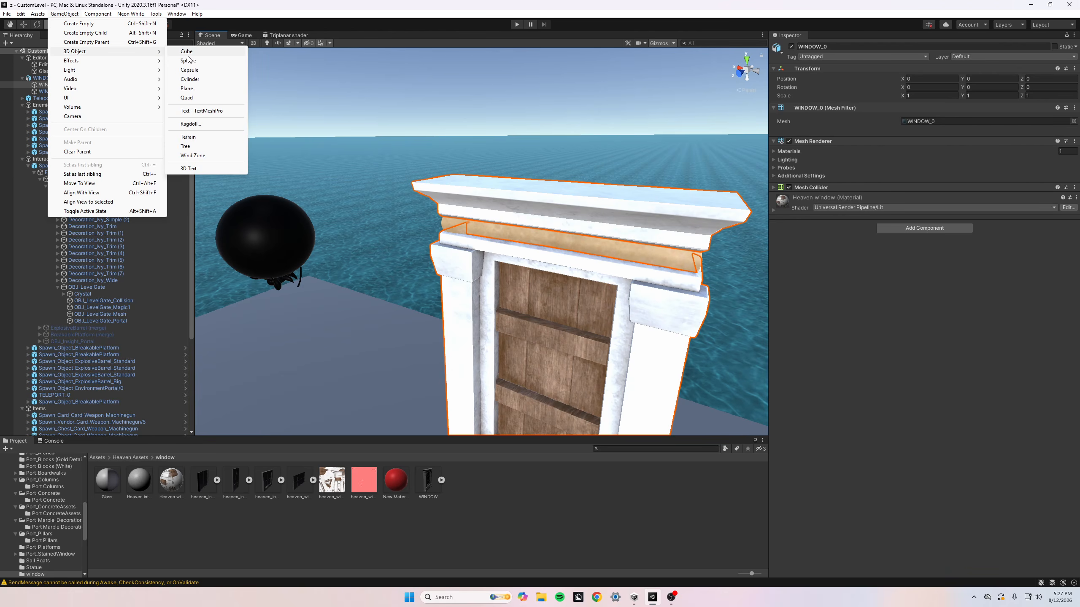
left_click(187, 53)
right_click_drag(701, 237, 569, 289)
key("w")
key("f")
scroll(471, 204, "down", 12)
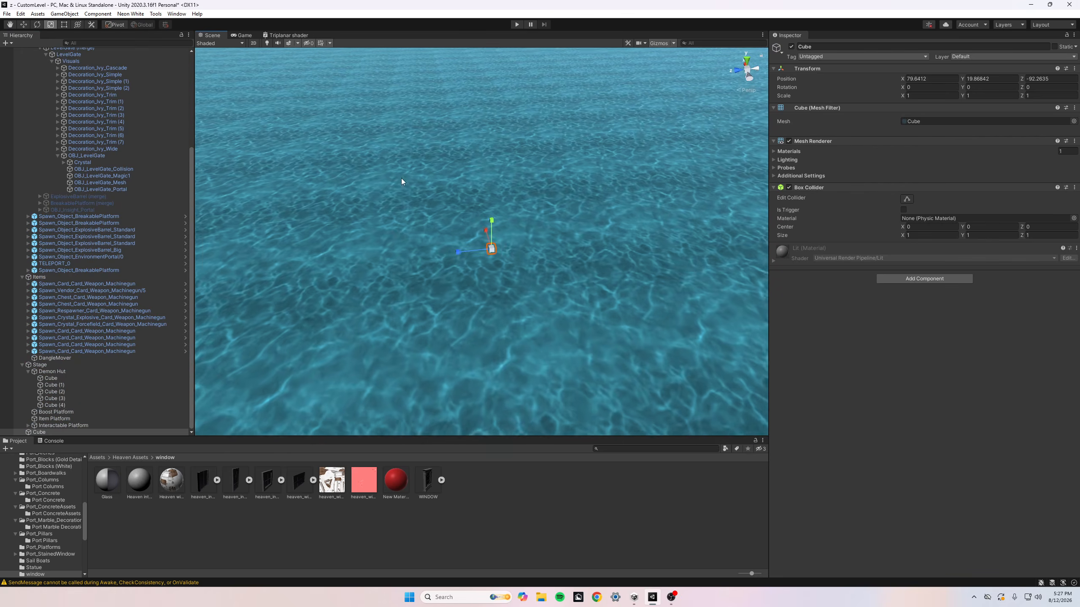
Step: Move the new cube beside the window on the platform, to about X 27.6, Y 42.13, Z -13
left_click(22, 26)
right_click_drag(470, 207, 626, 184)
key("s")
left_click_drag(484, 208, 481, 174)
left_click_drag(454, 215, 344, 305)
right_click_drag(563, 319, 494, 339)
key("w")
left_click_drag(466, 245, 465, 118)
key("w")
right_click_drag(544, 221, 472, 196)
key("d")
key("s")
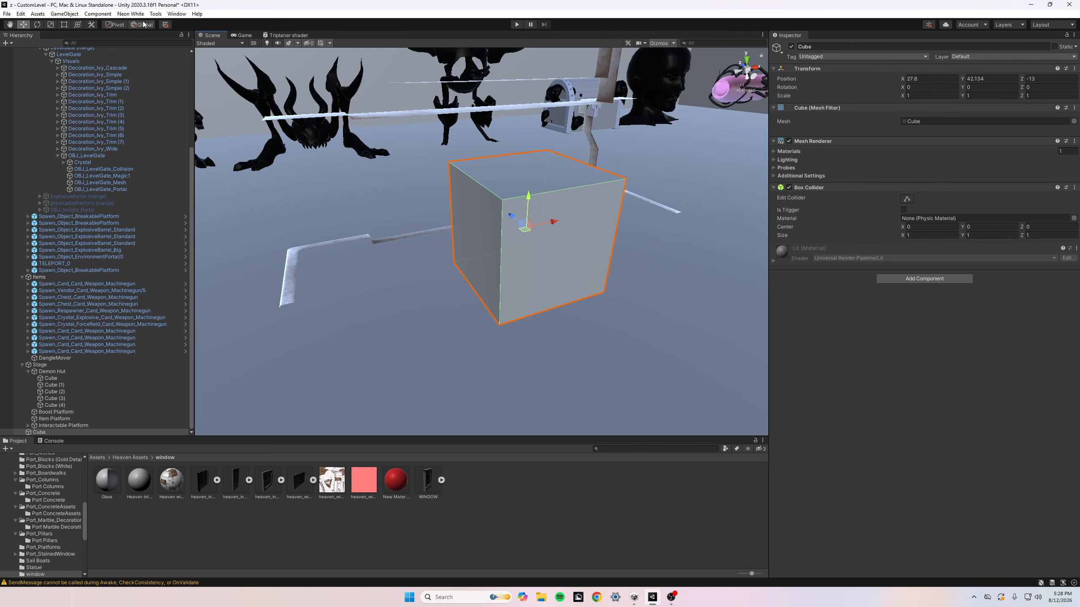
Step: Review the primitive types available for creating 3D objects
left_click(74, 12)
mouse_move(111, 51)
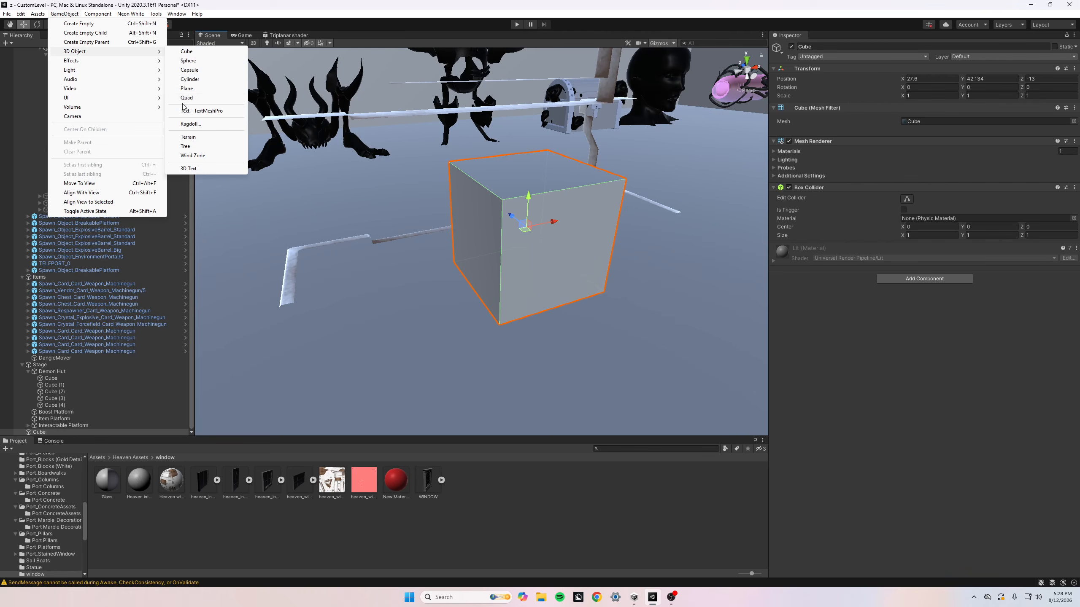
key("a")
Step: Select WINDOW_0 again and expand its Mesh Collider settings
right_click_drag(376, 160, 526, 273)
key("s")
left_click(551, 165)
key("a")
left_click(543, 265)
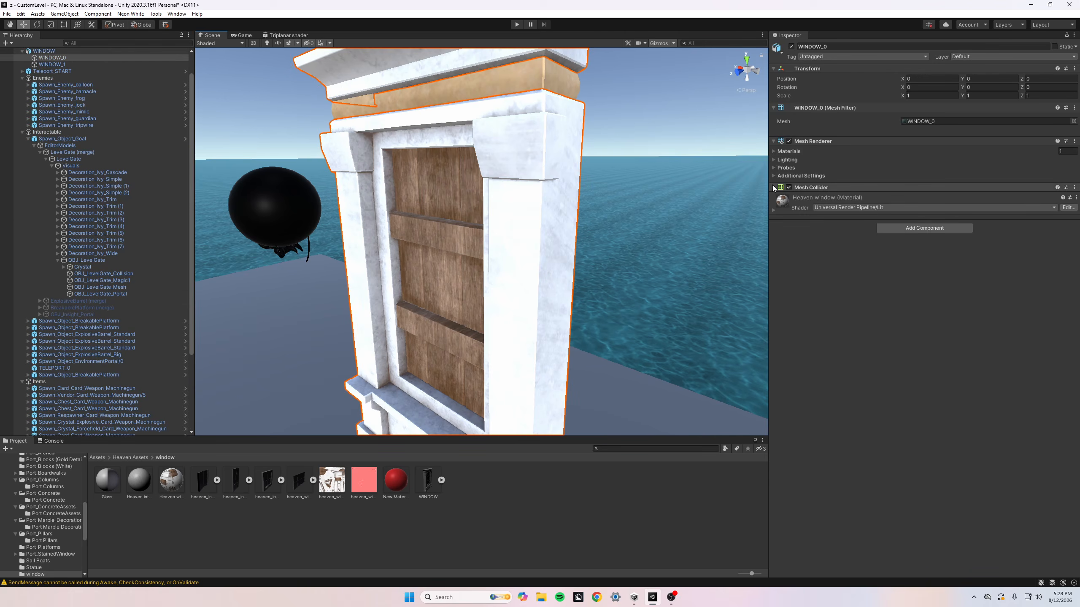
left_click(774, 188)
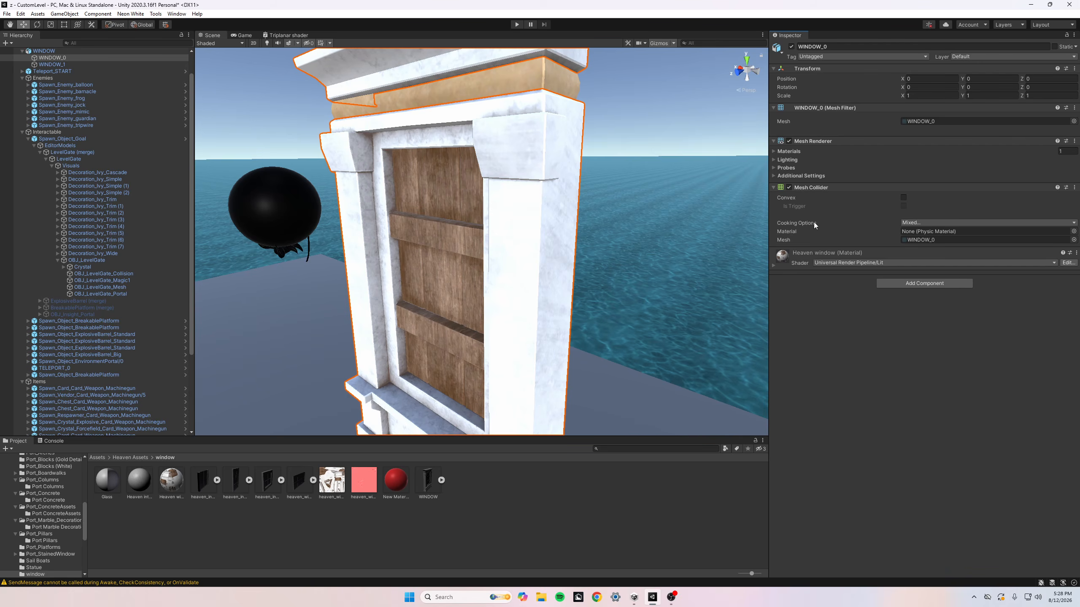
Step: Compare the Mesh Colliders of WINDOW_0 and WINDOW_1, finishing with the parent WINDOW object selected
right_click_drag(512, 306, 514, 274)
left_click(557, 221)
right_click_drag(556, 221, 531, 204)
left_click(506, 207)
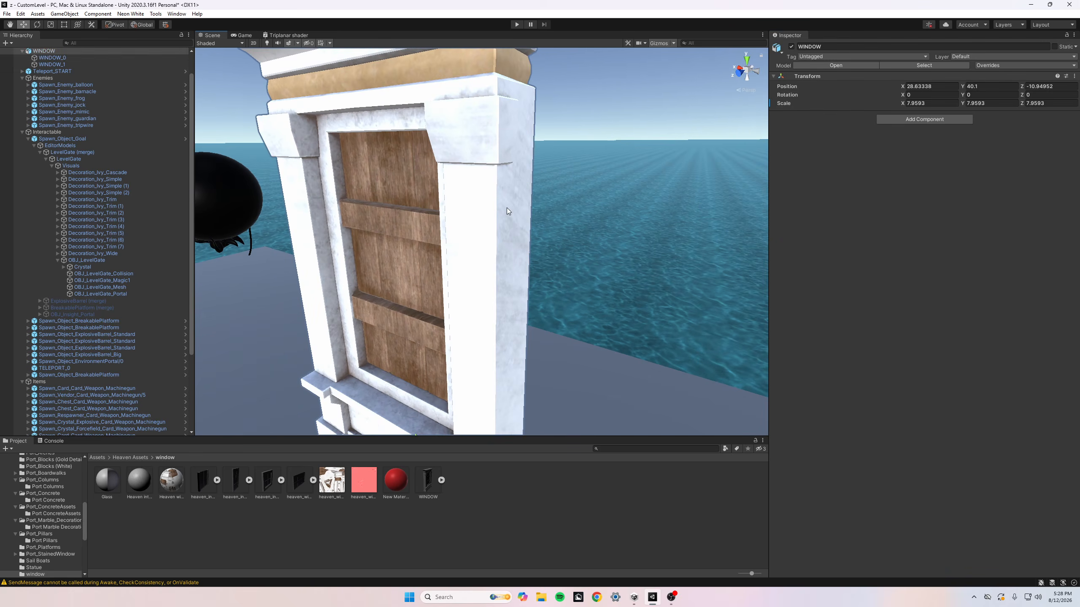
scroll(69, 115, "up", 2)
left_click(48, 90)
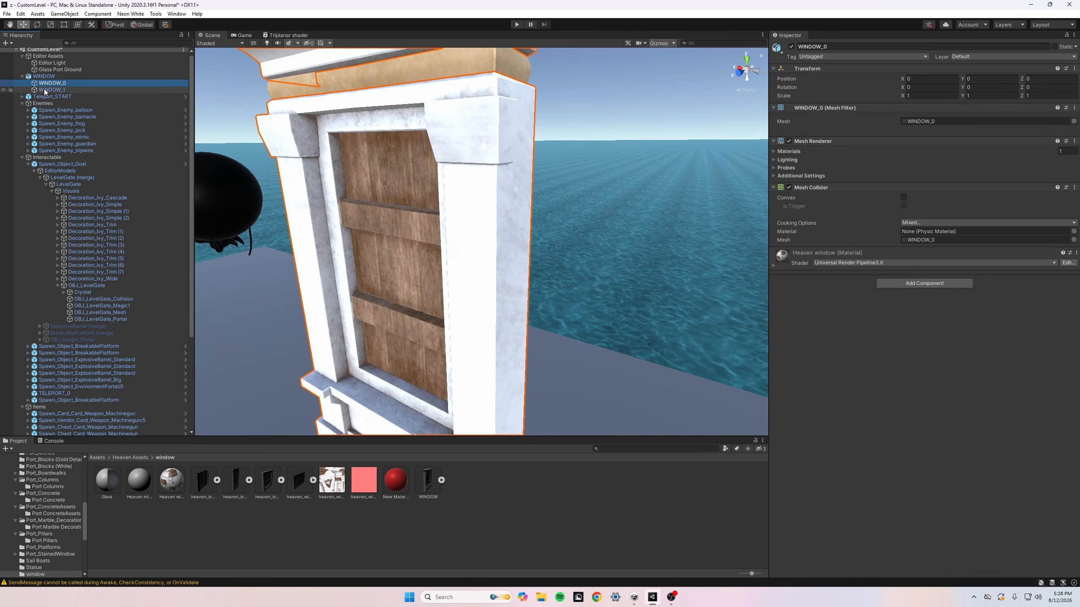
left_click(48, 84)
left_click(46, 90)
left_click(50, 84)
left_click(46, 78)
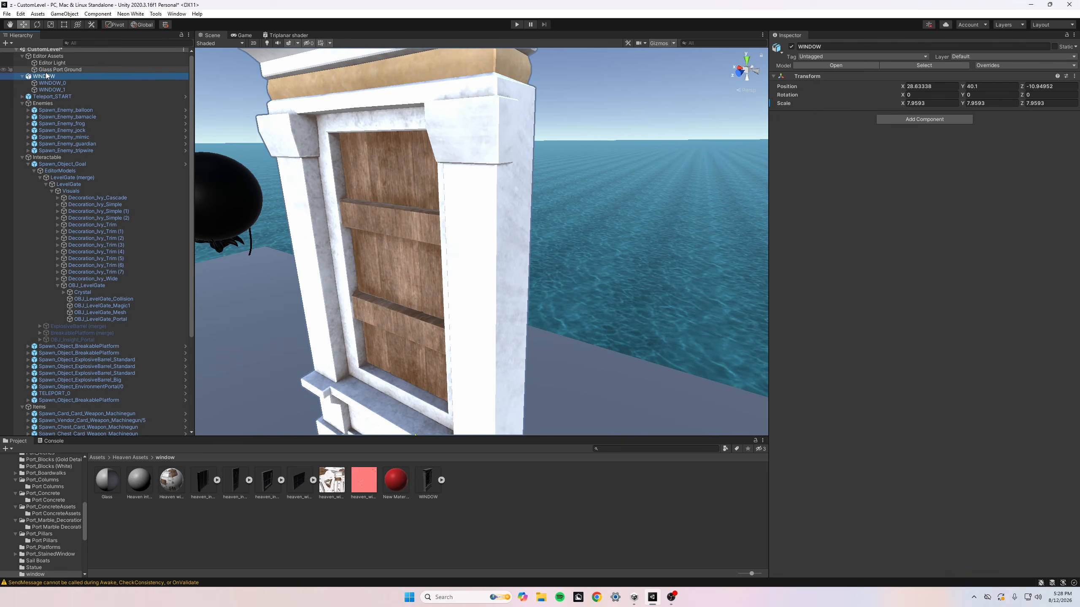
Step: Select and frame the Demon Hut's floor cube to inspect its Box Collider
left_click(575, 229)
right_click_drag(575, 230, 552, 258)
key("w")
left_click(552, 259)
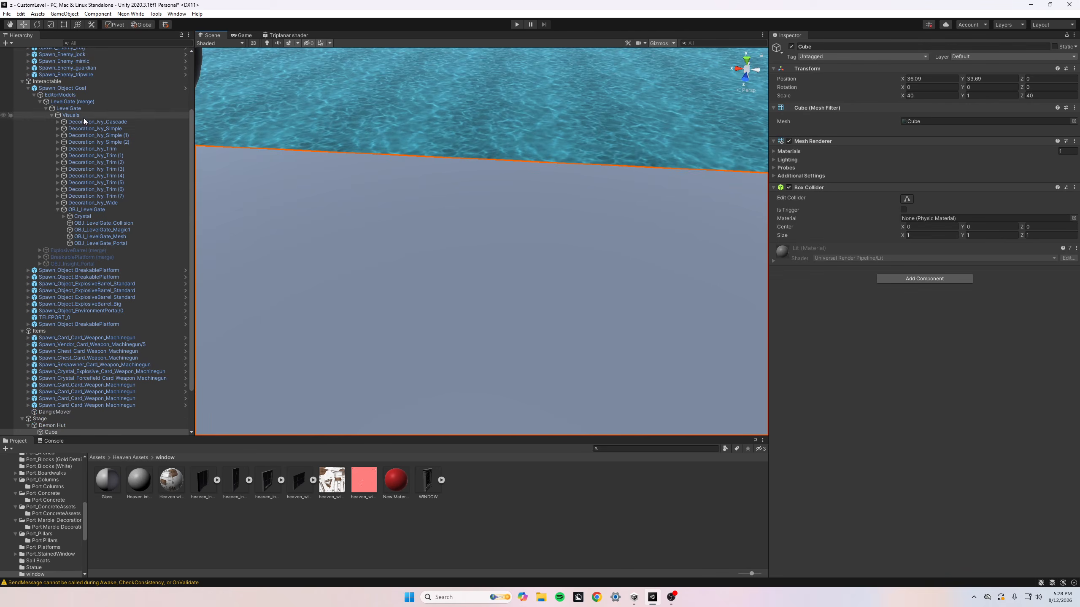
key("f")
Step: Return to the window and examine the Heaven window material assigned to it
right_click_drag(517, 204, 291, 194)
key("w")
key("d")
left_click(459, 193)
right_click_drag(459, 193, 490, 224)
left_click(504, 138)
key("s")
key("w")
left_click(171, 485)
mouse_move(171, 492)
left_mouse_down()
mouse_move(391, 183)
mouse_move(328, 405)
mouse_move(174, 490)
left_mouse_up()
right_click_drag(367, 349, 366, 316)
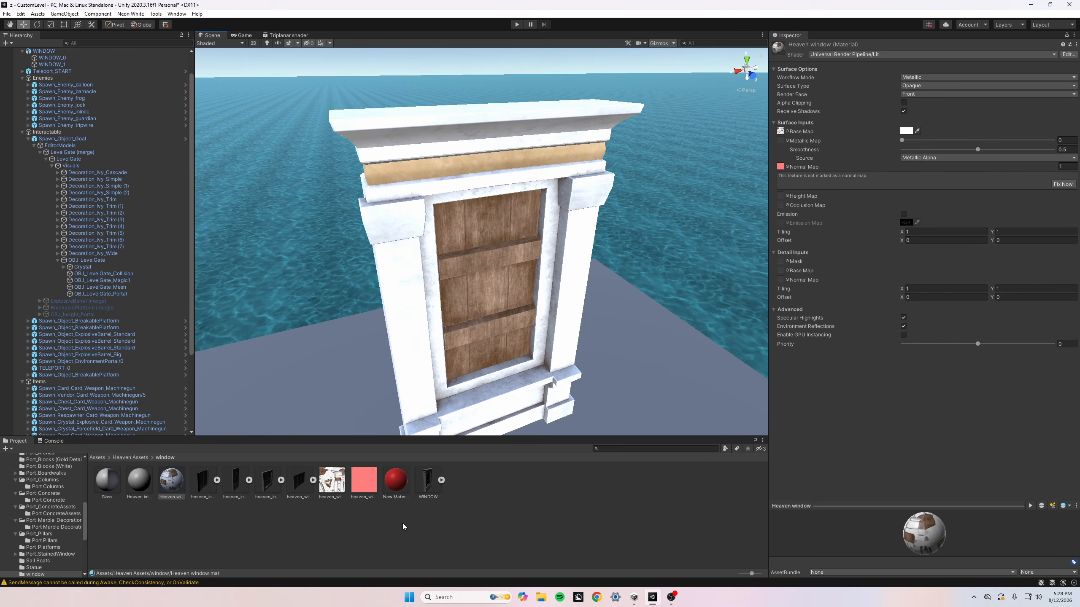
Step: Select the Item Platform and examine its available Tag options, including Boost
right_click_drag(448, 359, 497, 314)
right_click_drag(422, 279, 422, 277)
left_click(599, 278)
key("s")
right_click_drag(599, 279, 489, 364)
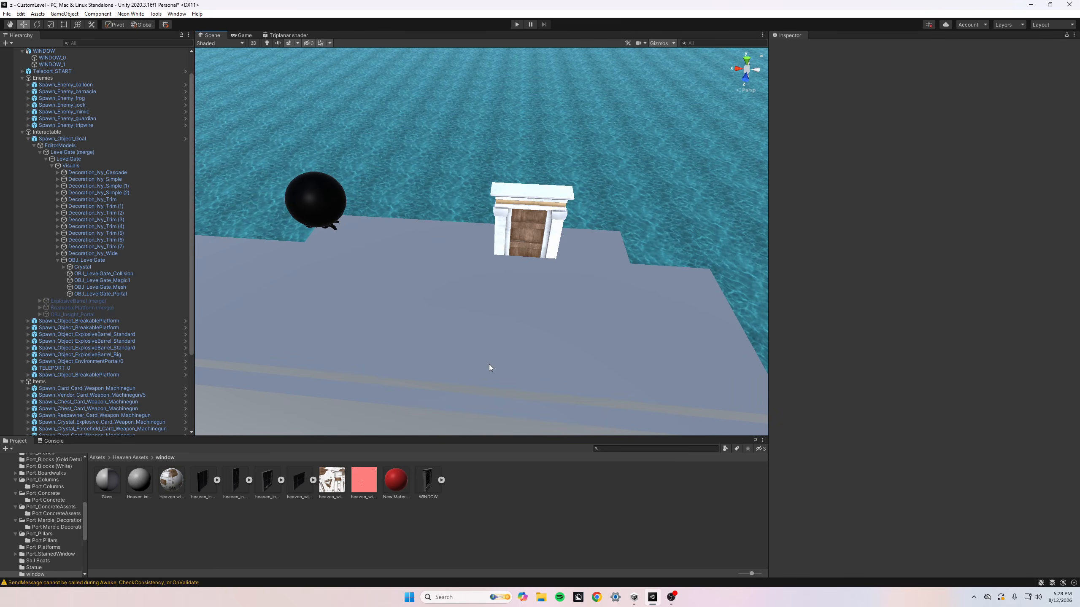
right_click_drag(489, 365, 794, 176)
key("s")
key("w")
left_click(432, 282)
left_click(542, 260)
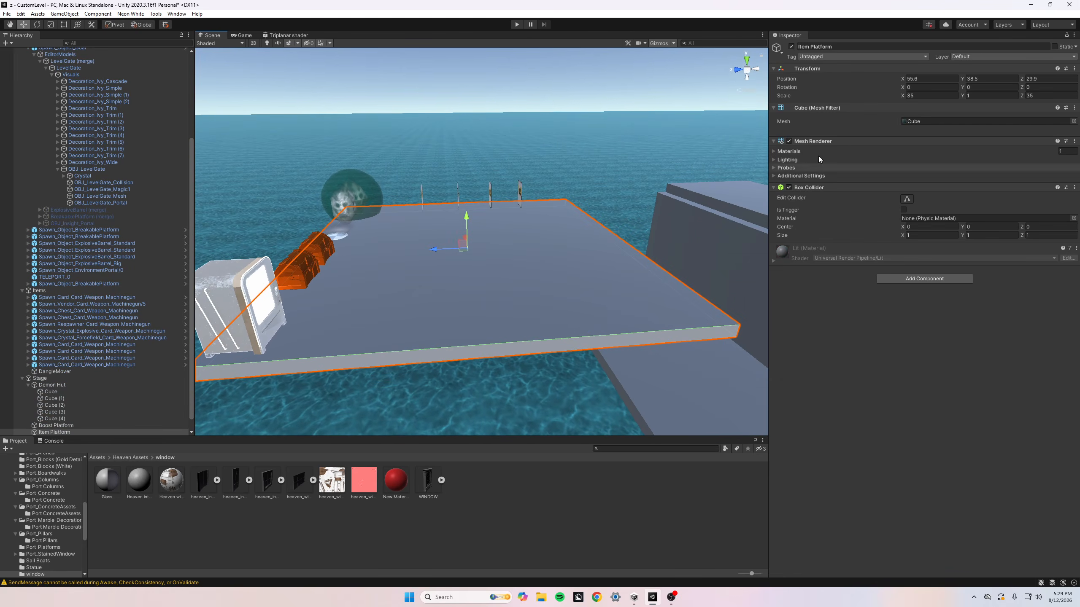
right_click_drag(487, 209, 490, 202)
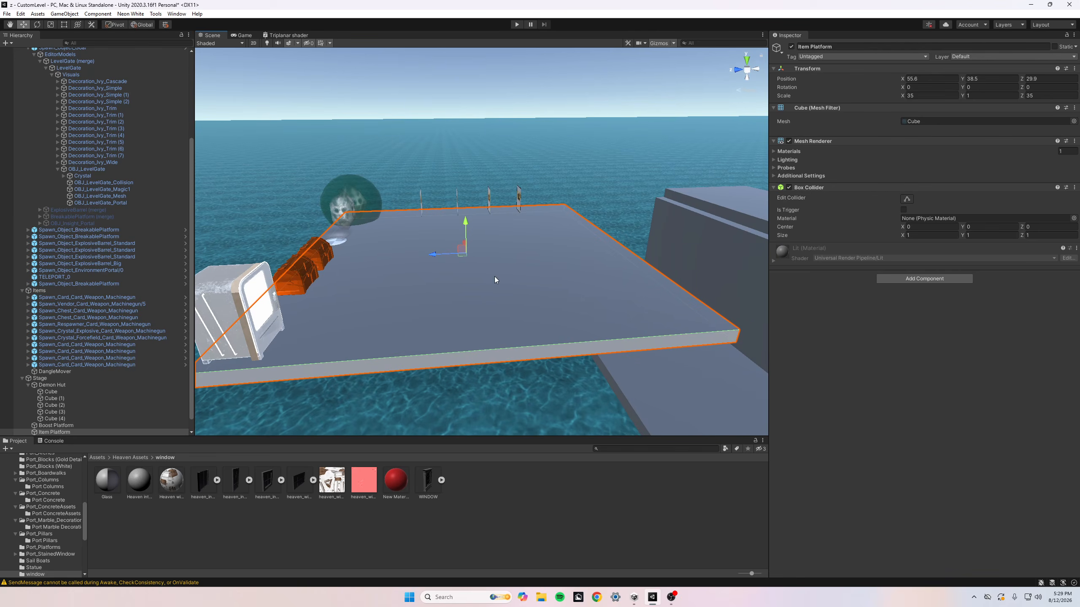
left_click(806, 57)
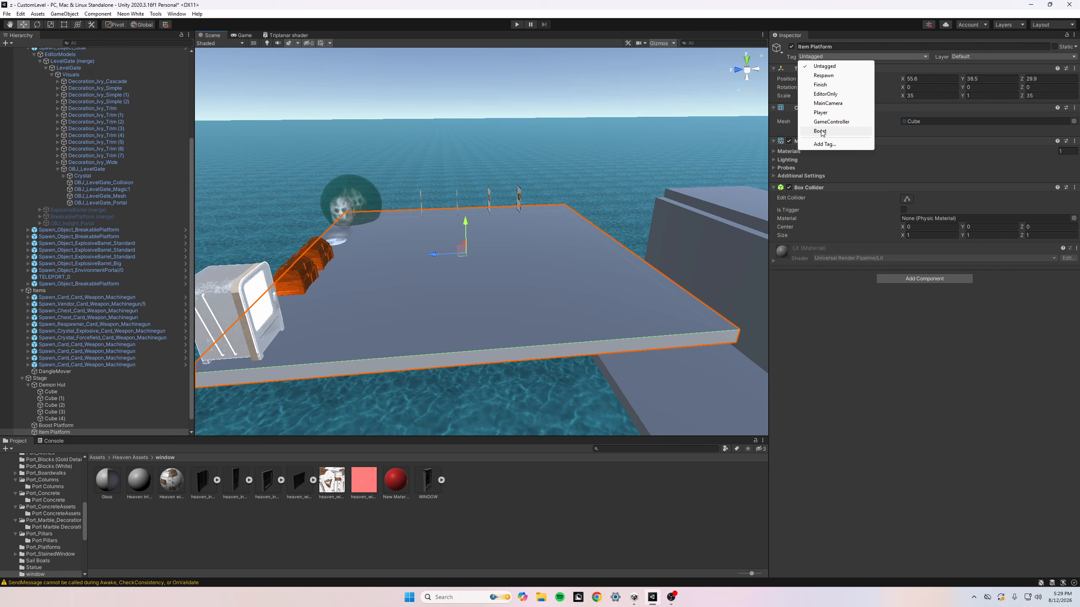
right_click_drag(529, 254, 512, 267)
left_click(523, 195)
key("w")
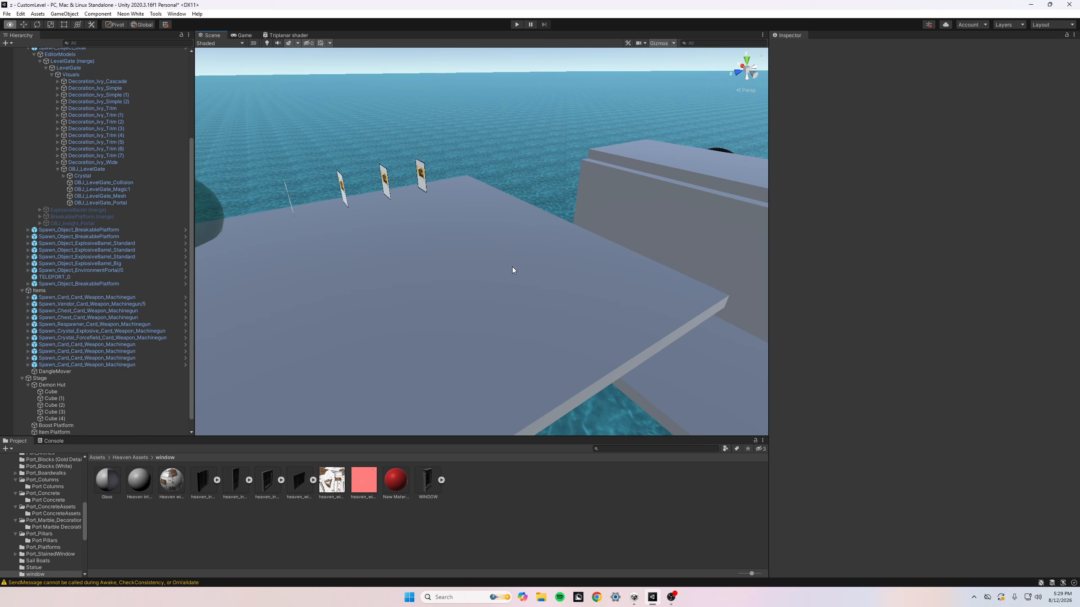
right_click_drag(512, 269, 560, 256)
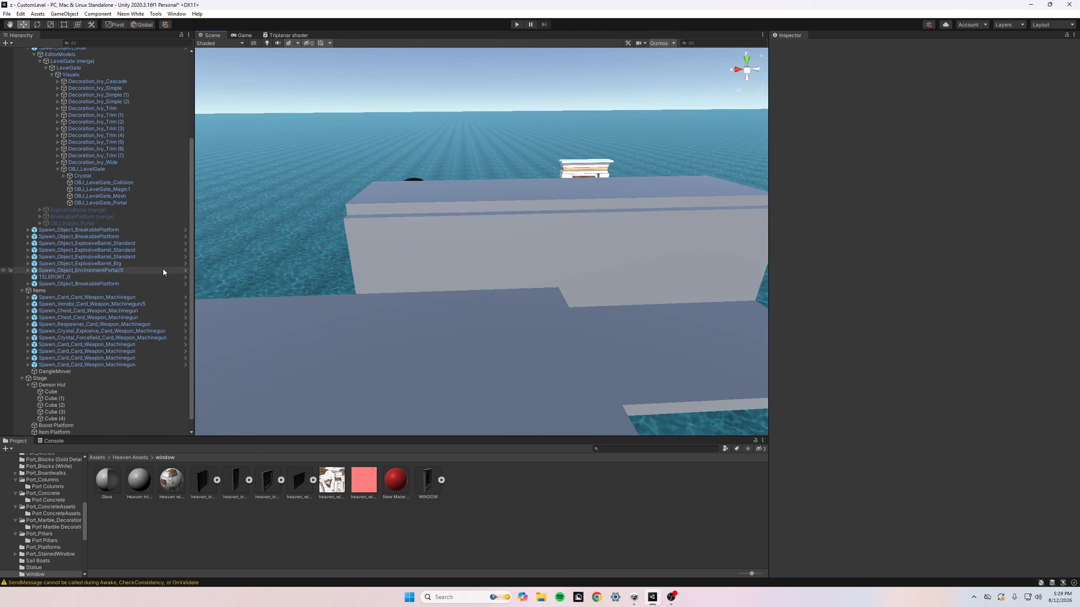
right_click_drag(404, 307, 411, 385)
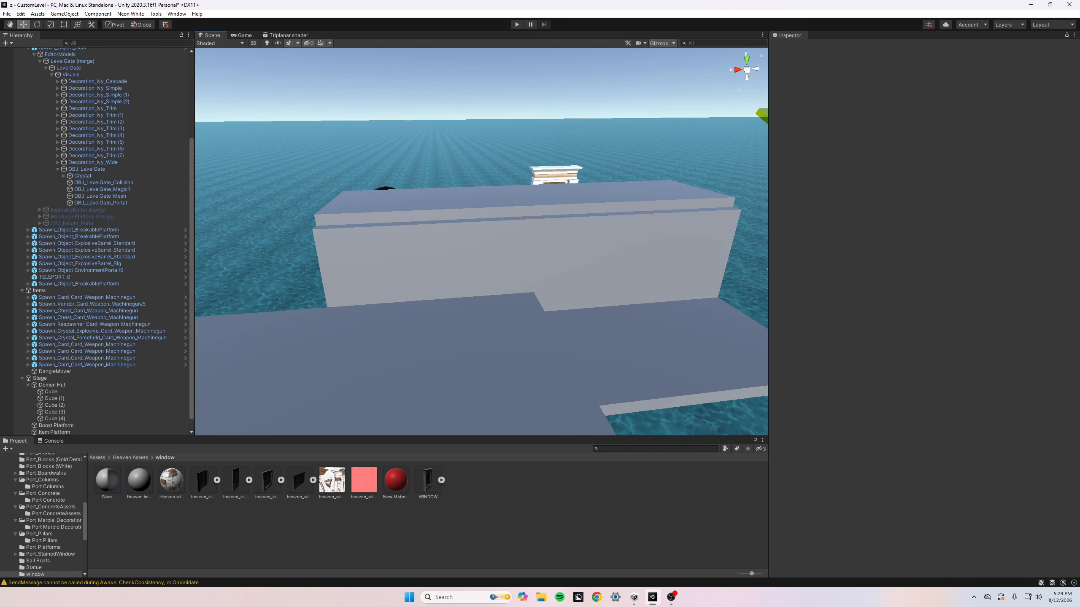